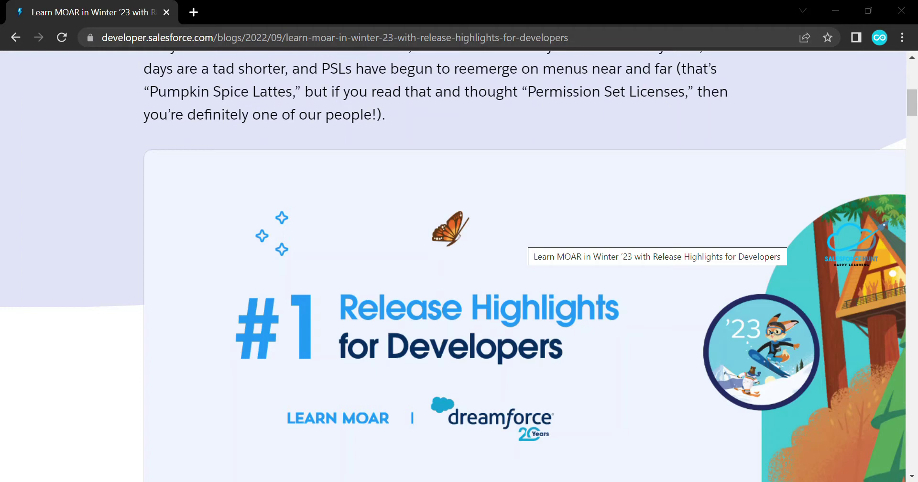
Step: Open the Trailhead trailmixes linked in the blog's "Warm up with Winter '23!" section
scroll(459, 266, down, 12)
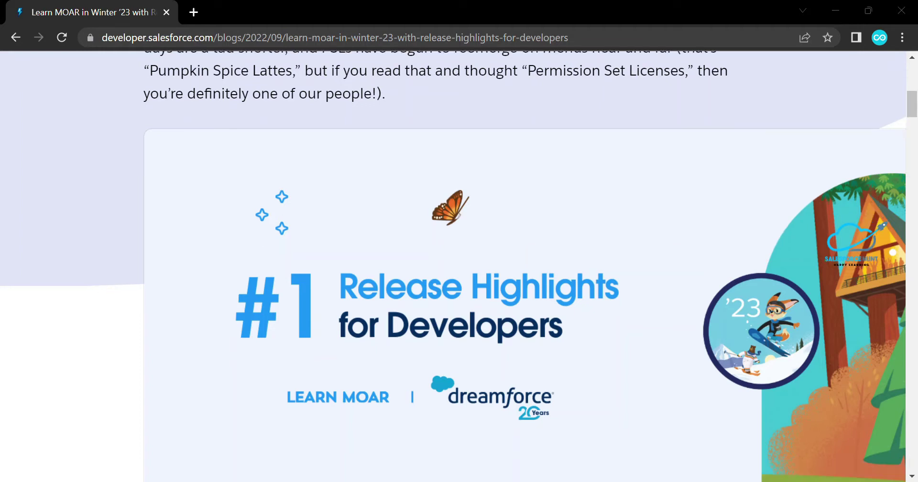
scroll(458, 265, down, 3)
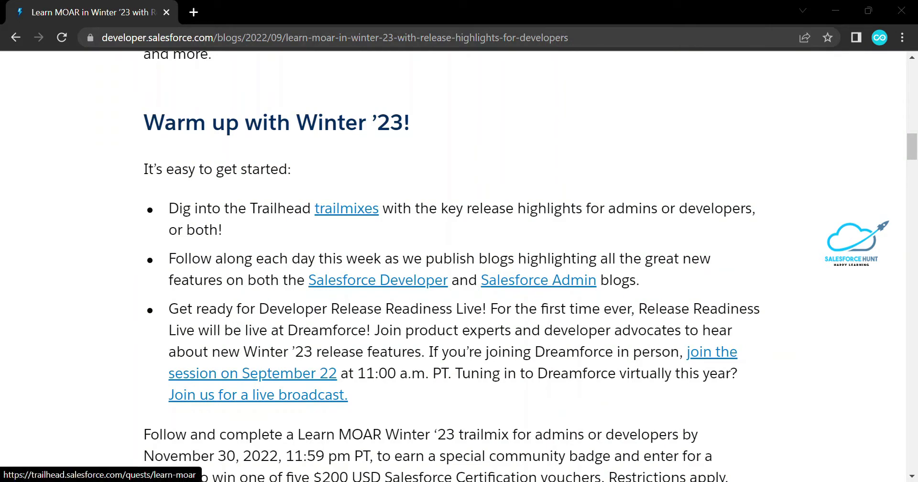
click(346, 208)
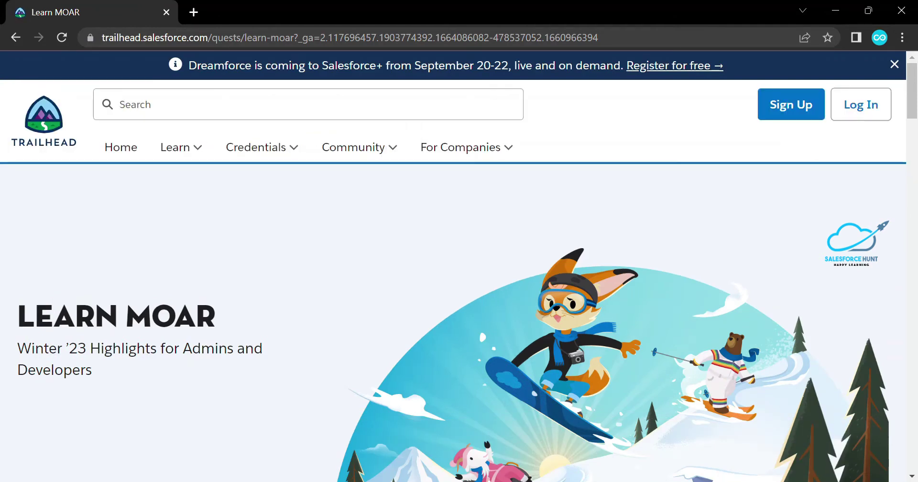
Step: Review the Admins and Developers trailmix cards on the Learn MOAR page, highlighting each title, and return to the release highlights blog
scroll(459, 266, down, 10)
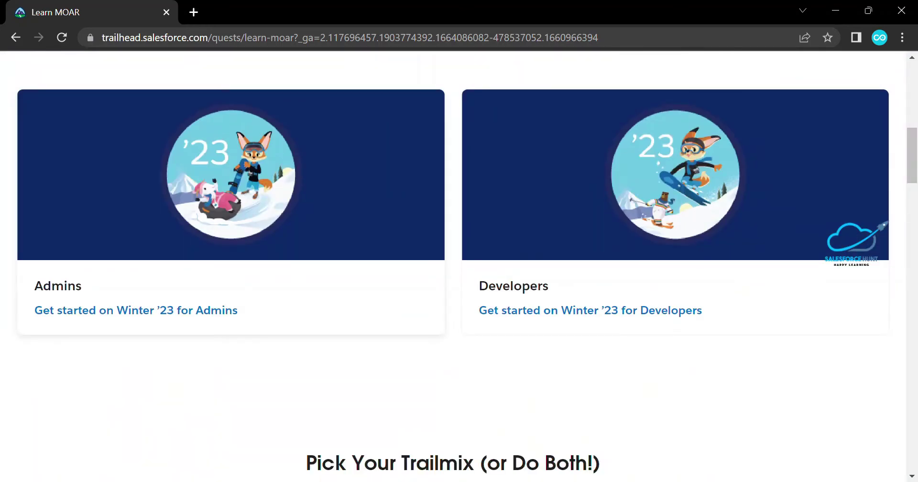
scroll(441, 417, up, 4)
scroll(440, 417, down, 4)
double_click(57, 285)
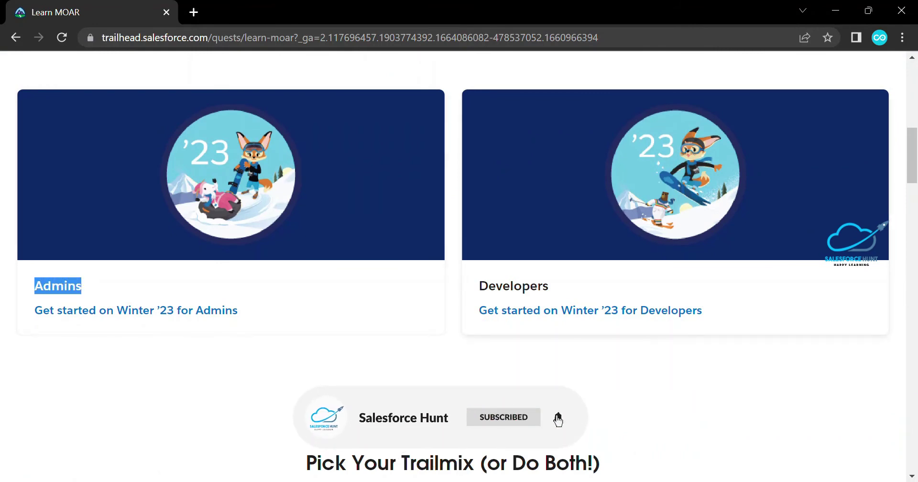
double_click(513, 285)
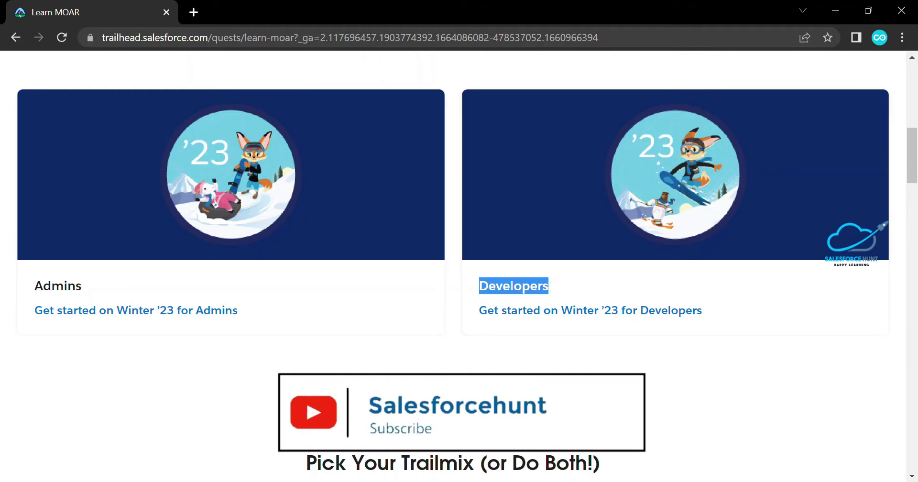
key(alt+Left)
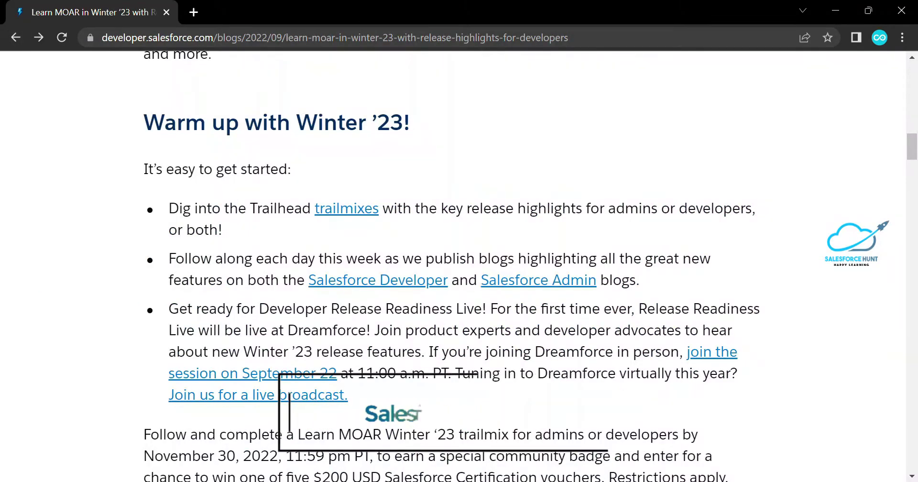
Step: Open the GraphQL API release note from the Generally Available features and bring its semi-join query sample into view
scroll(484, 373, down, 8)
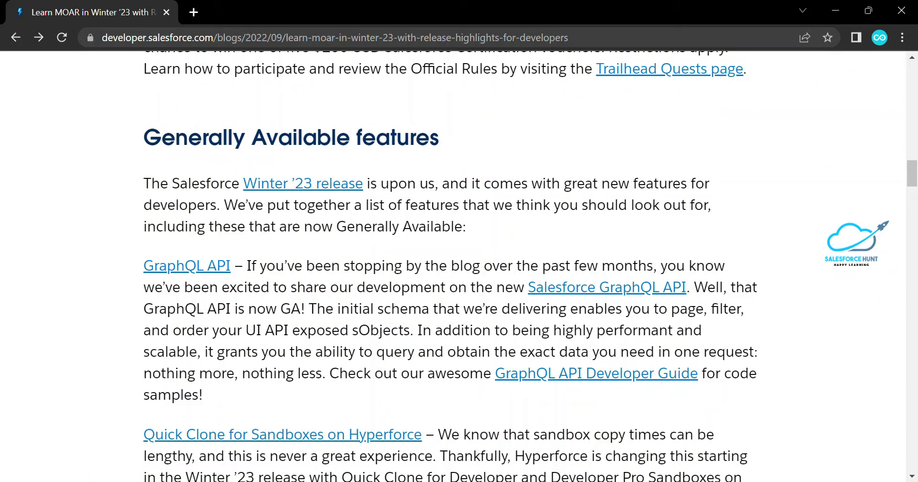
click(186, 265)
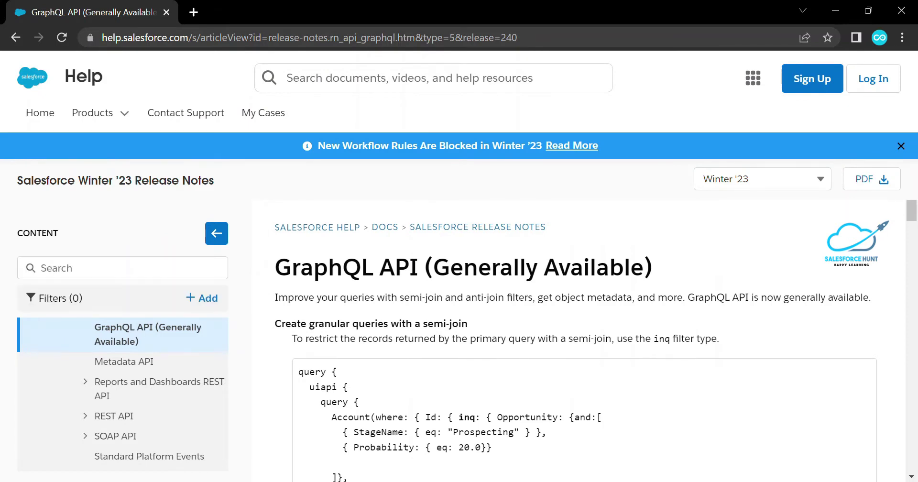
scroll(579, 339, down, 3)
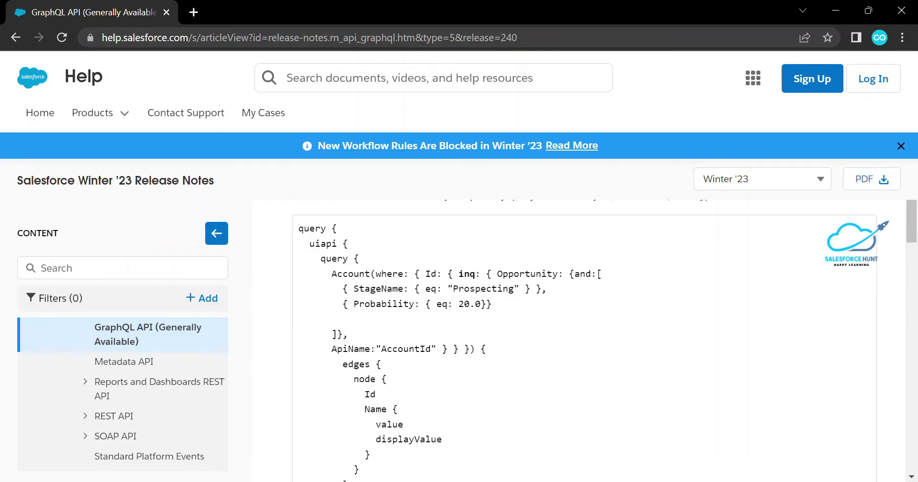
Step: Mark up the semi-join sample by underlining query, uiapi, Account and Opportunity with an arrow from Account to inq, and return to the blog
mouse_move(299, 236)
mouse_down()
mouse_move(341, 237)
mouse_move(337, 266)
mouse_move(364, 280)
mouse_move(383, 250)
mouse_move(423, 237)
mouse_move(465, 250)
mouse_move(478, 272)
mouse_up()
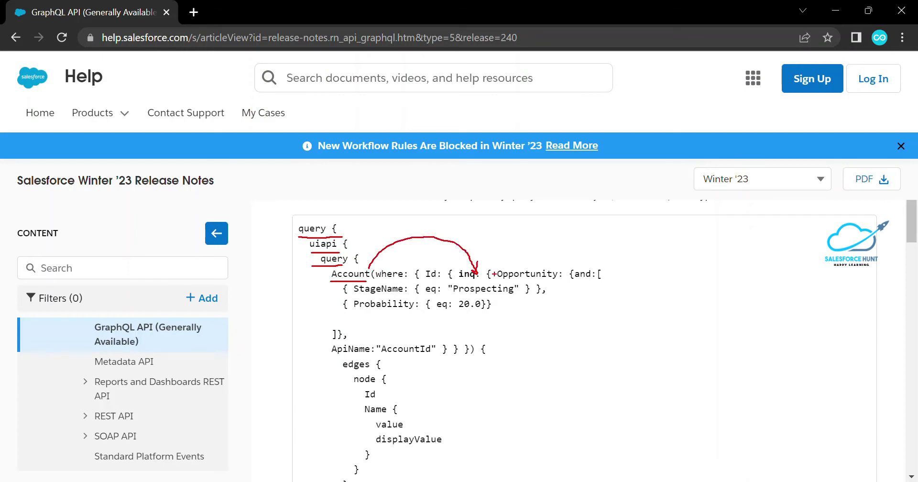
drag(501, 279, 552, 279)
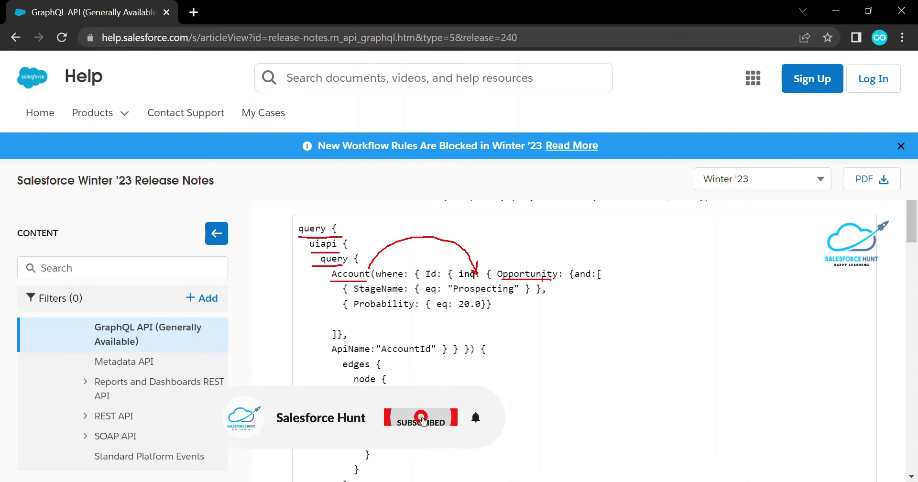
scroll(501, 298, up, 3)
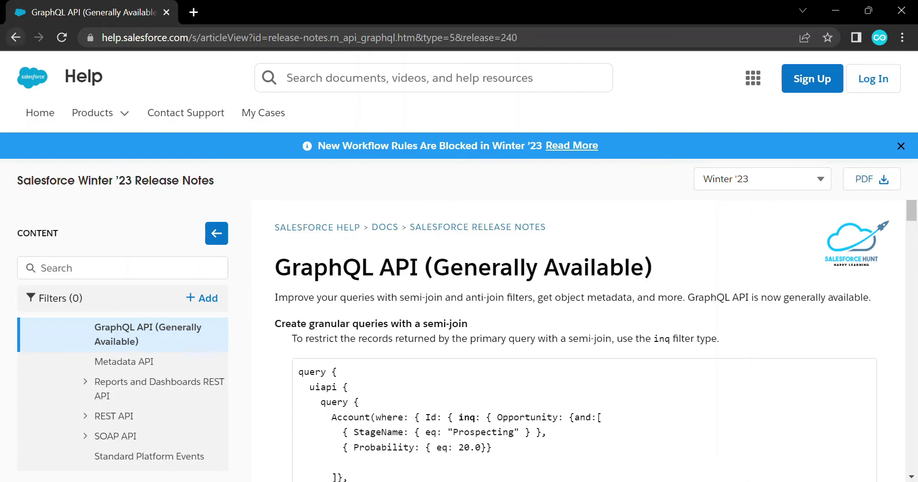
click(16, 38)
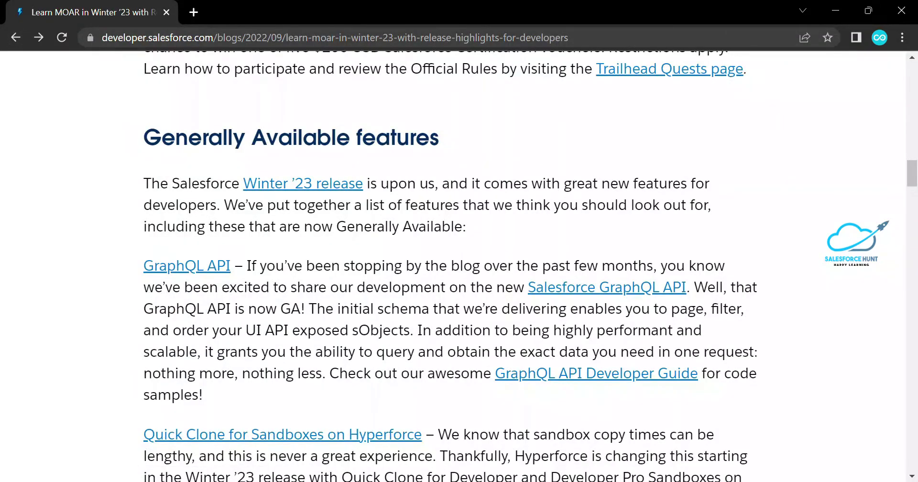
Step: Open the Quick Clone for Sandboxes on Hyperforce release note, read it, and return to the blog
scroll(459, 268, down, 3)
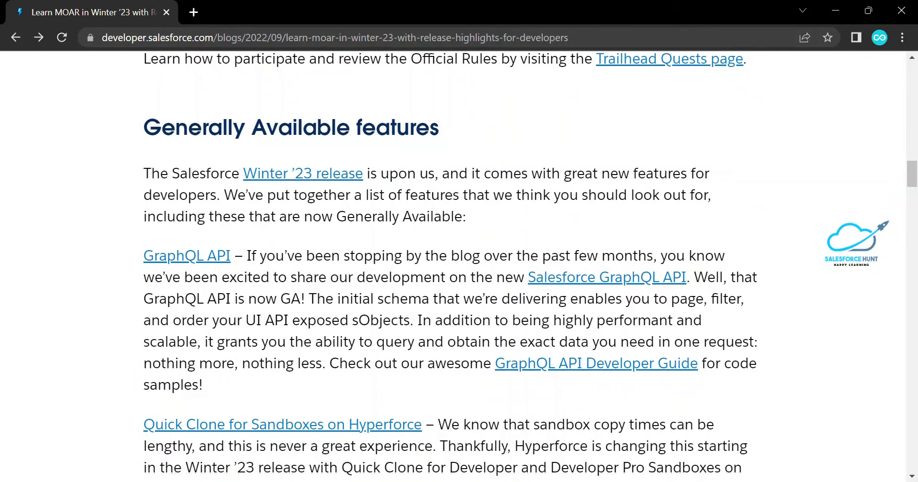
click(282, 290)
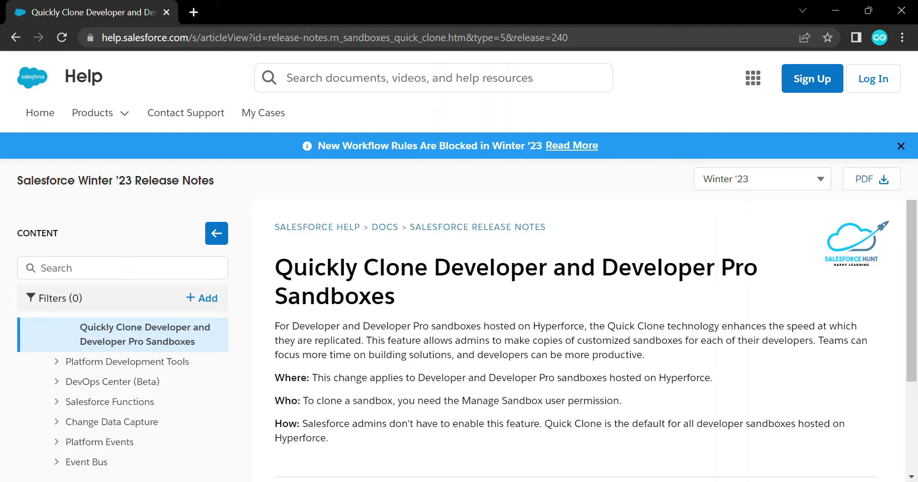
key(alt+Left)
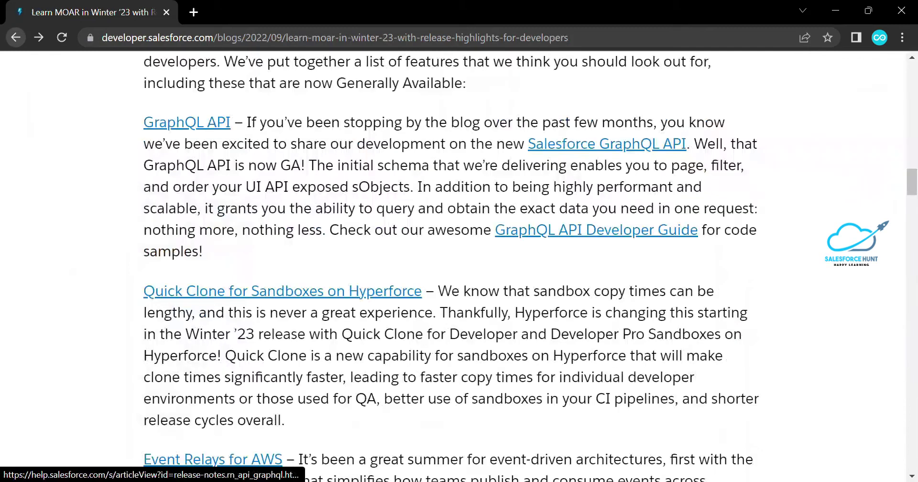
Step: Open the Event Relays for AWS release note in a new tab and switch to it
scroll(459, 262, down, 3)
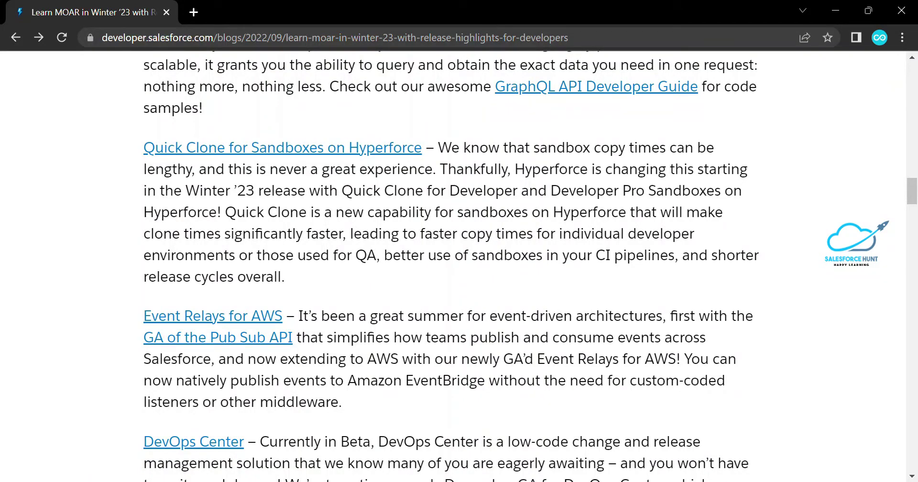
ctrl+click(212, 315)
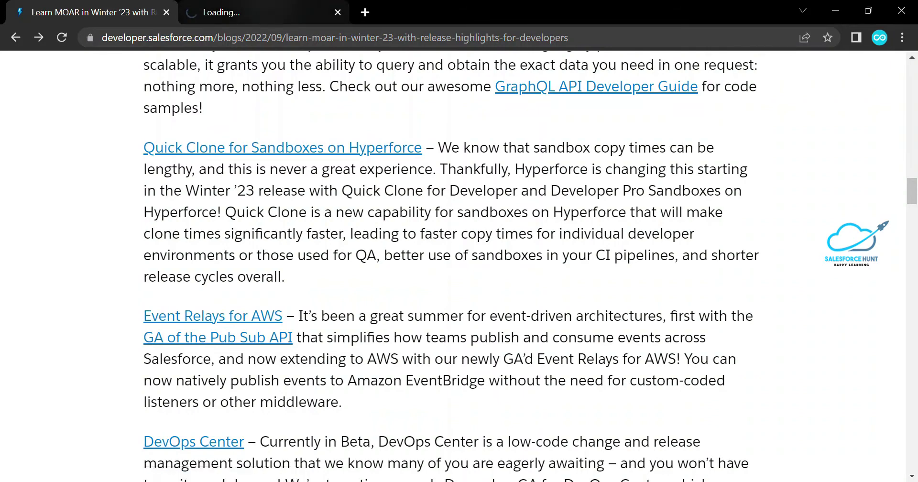
key(ctrl+Tab)
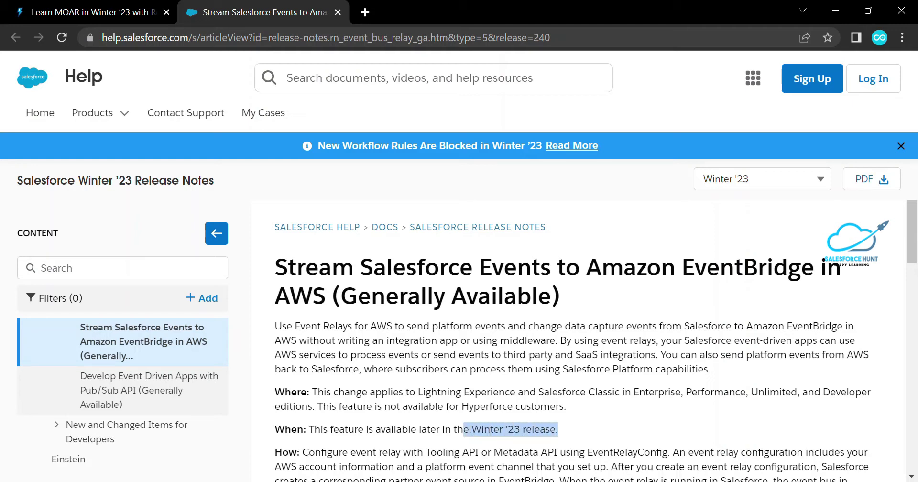
Step: Examine the event relay details, the Salesforce and Amazon EventBridge flow diagram and the enhancements since beta, and close the release note's tab
scroll(595, 340, down, 10)
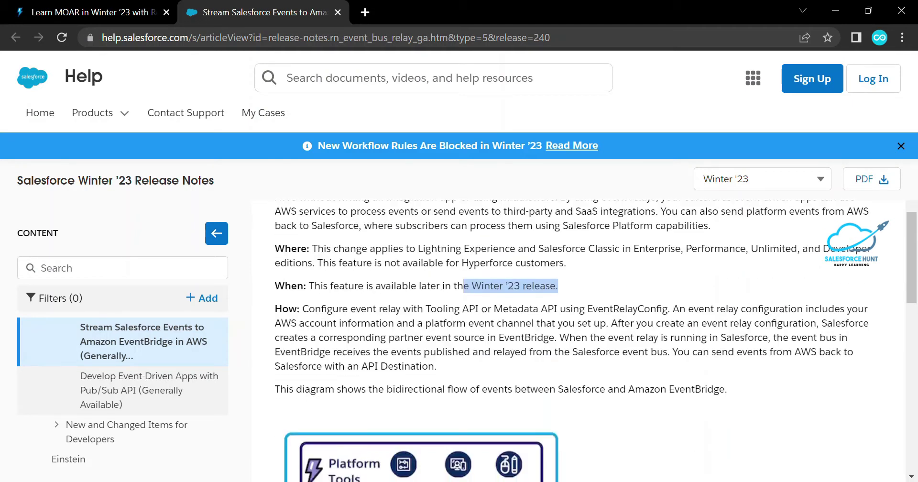
scroll(562, 340, up, 2)
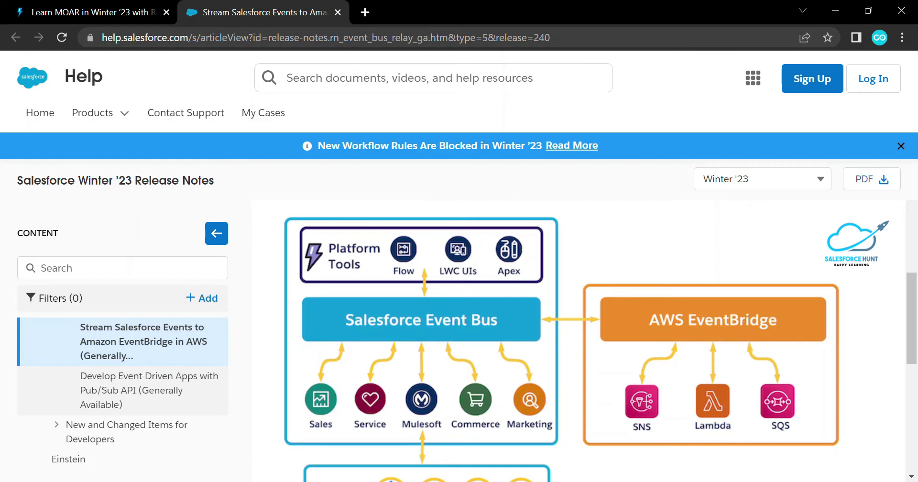
scroll(579, 335, down, 5)
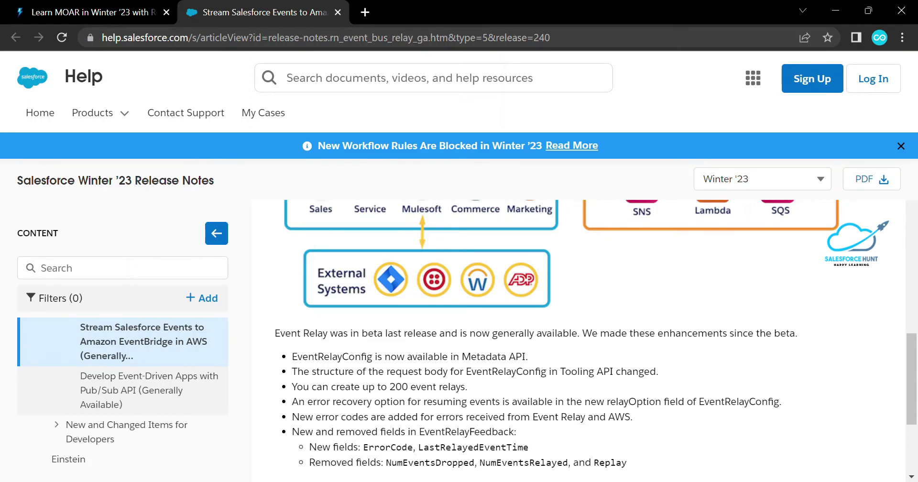
scroll(596, 341, up, 2)
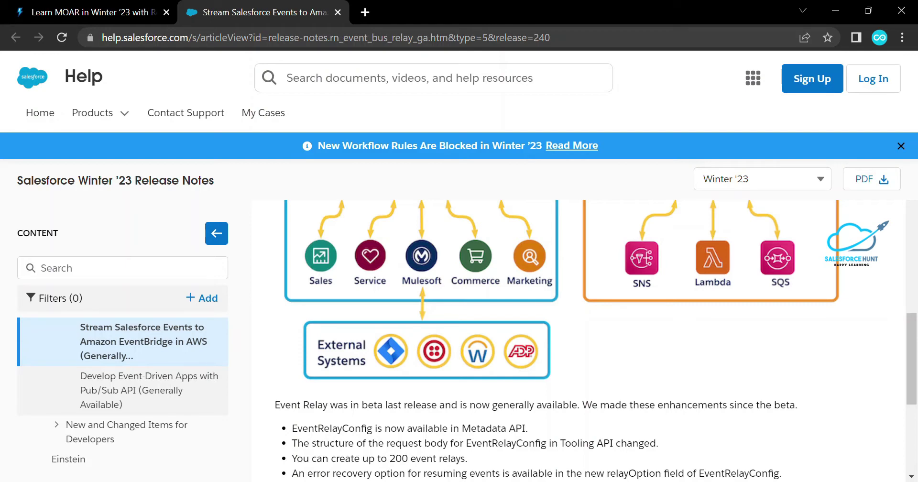
key(ctrl+w)
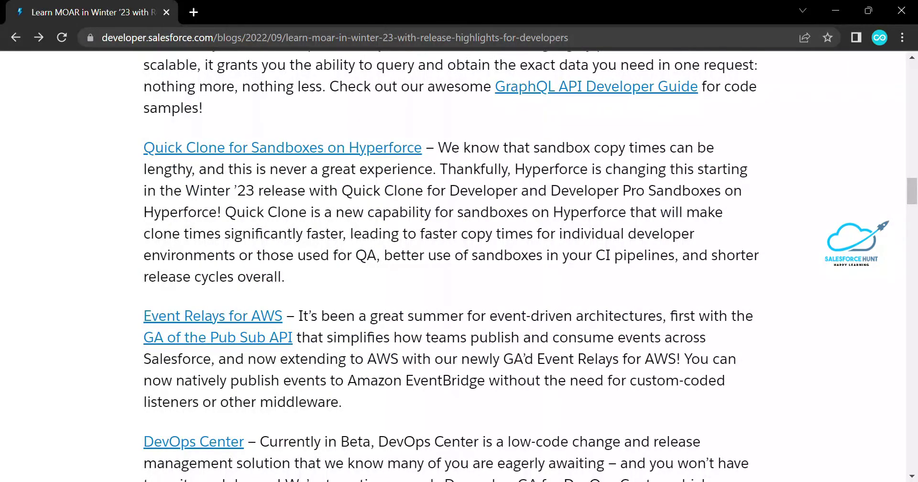
Step: Open the GA of the Pub Sub API article from the blog, read its introduction, and close its tab
click(218, 337)
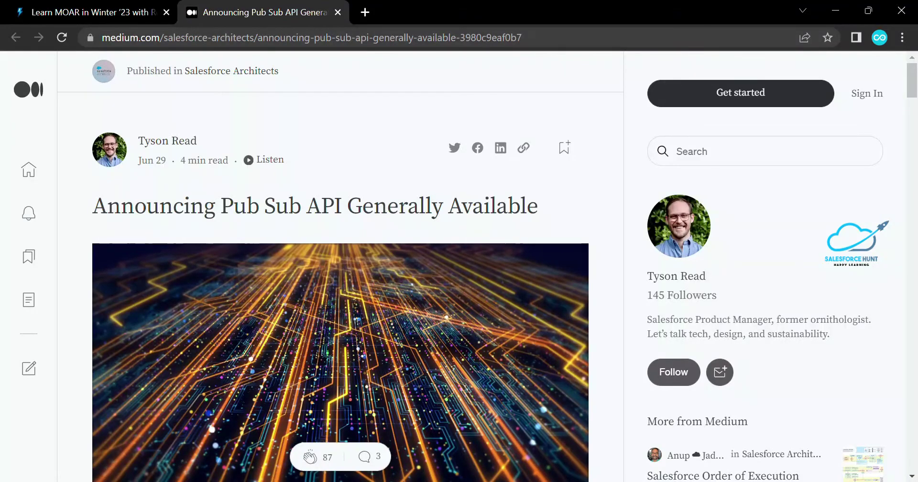
scroll(341, 286, down, 3)
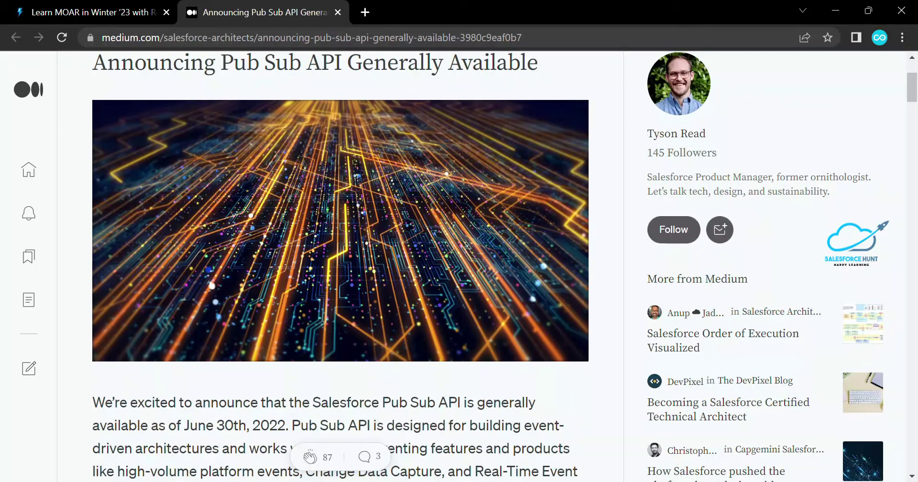
scroll(487, 265, down, 2)
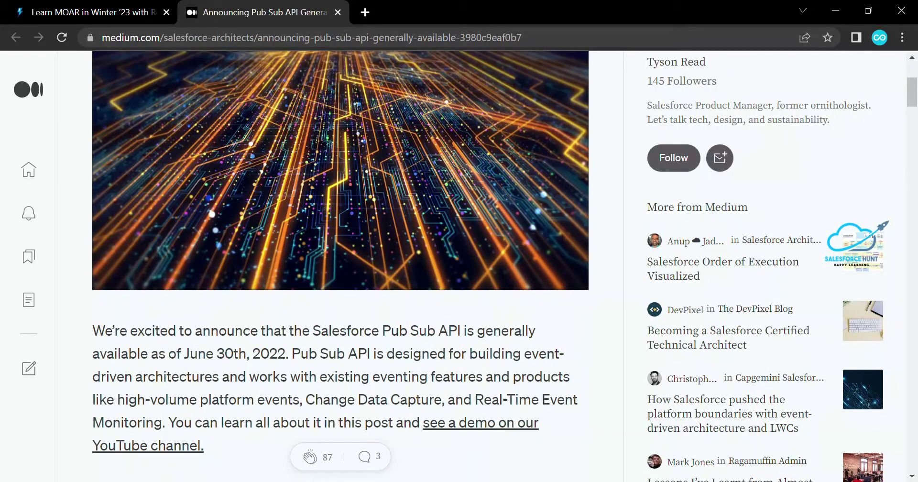
scroll(340, 263, down, 5)
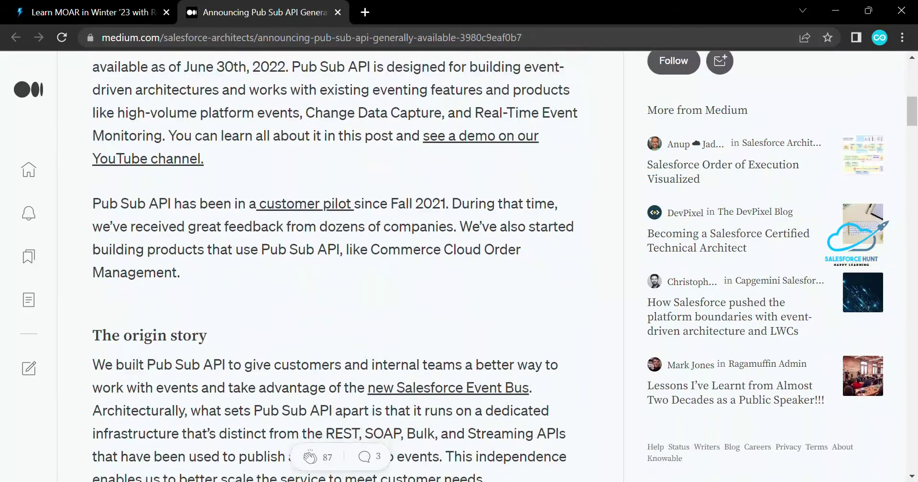
scroll(341, 263, up, 3)
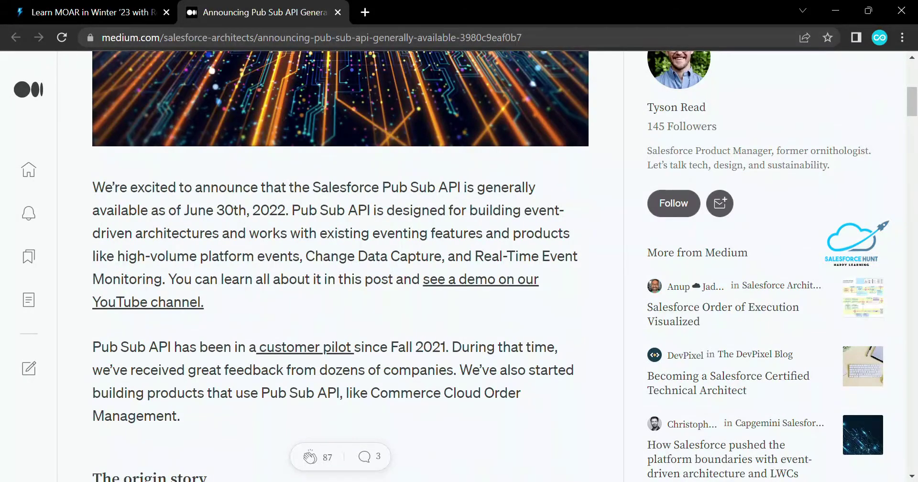
scroll(340, 263, up, 7)
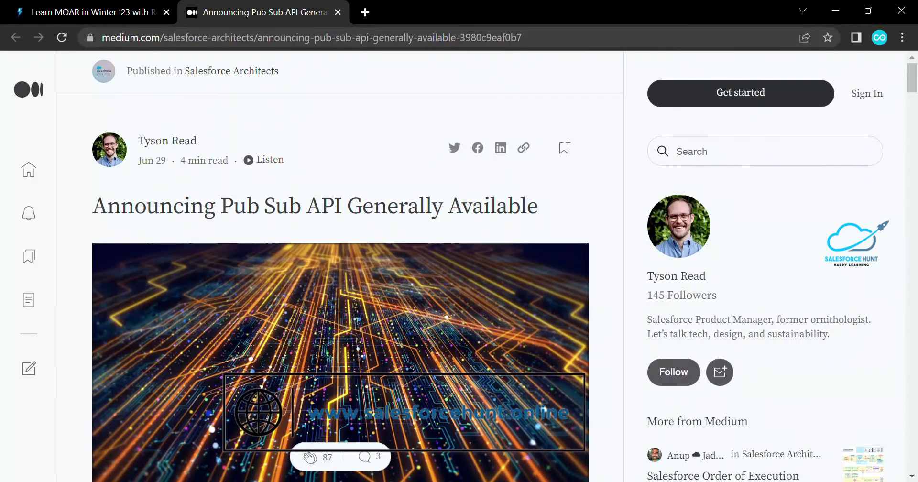
key(ctrl+w)
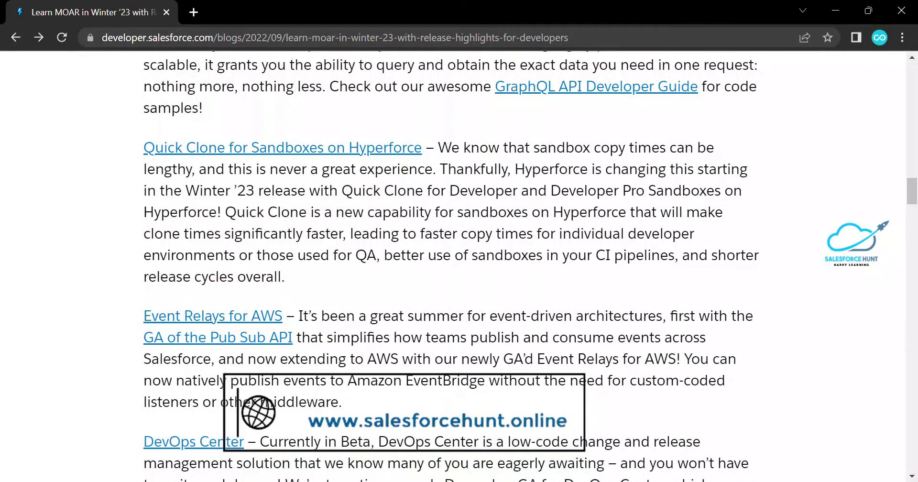
Step: Open the DevOps Center article in a new tab and view its introduction
scroll(459, 267, down, 1)
scroll(458, 267, down, 2)
middle_click(193, 298)
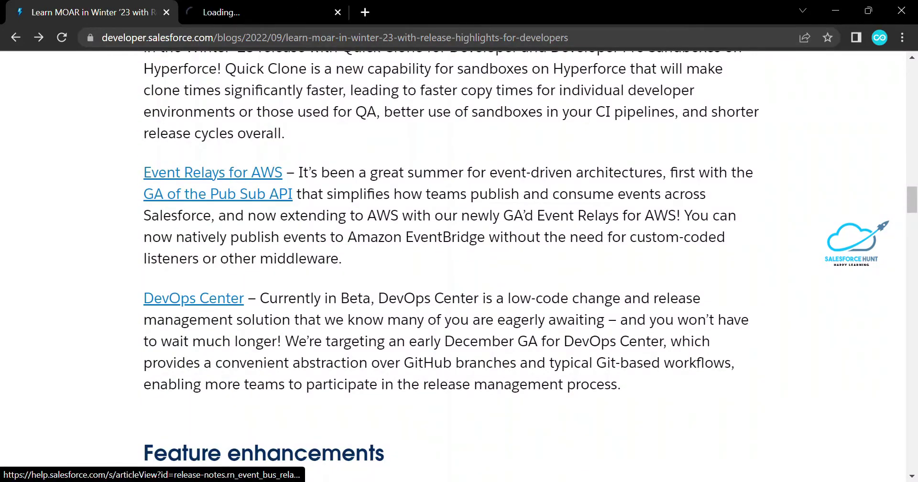
click(263, 12)
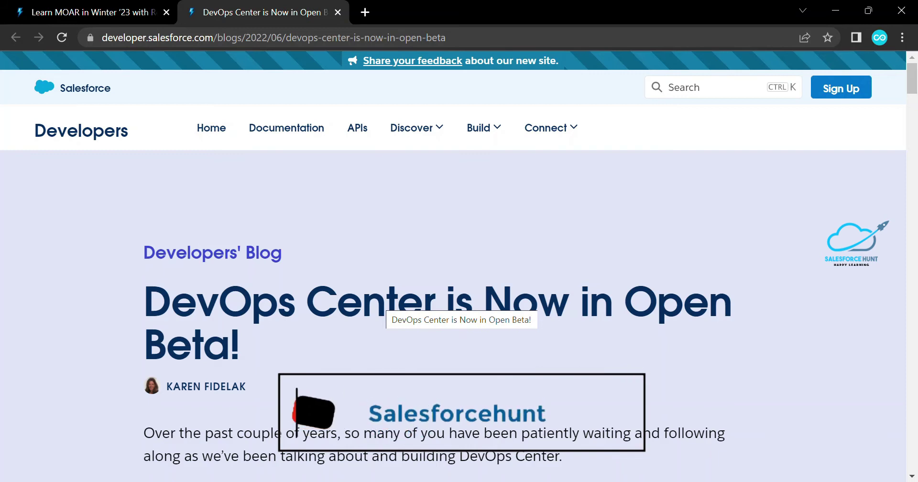
scroll(383, 305, down, 3)
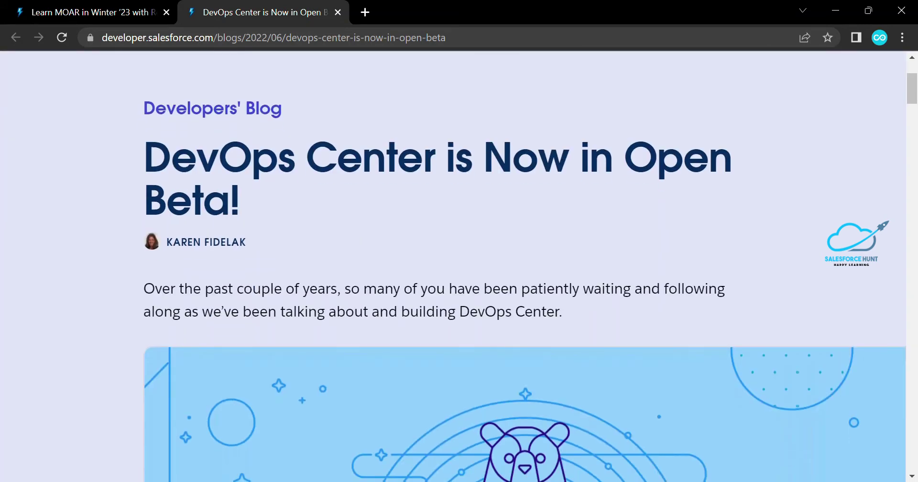
Step: Read through the DevOps Center open beta article, including the pipeline, hybrid team and installation sections, and close its tab
scroll(382, 306, down, 4)
scroll(459, 264, down, 3)
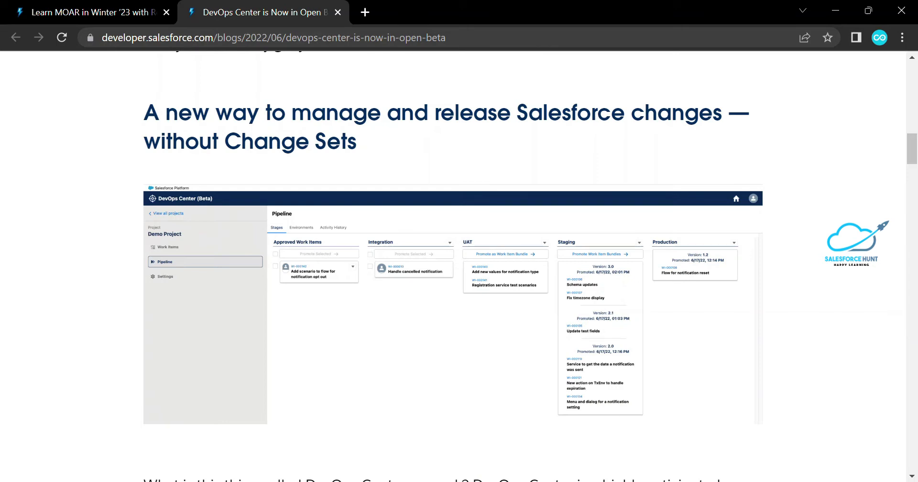
scroll(459, 266, down, 6)
scroll(459, 265, down, 10)
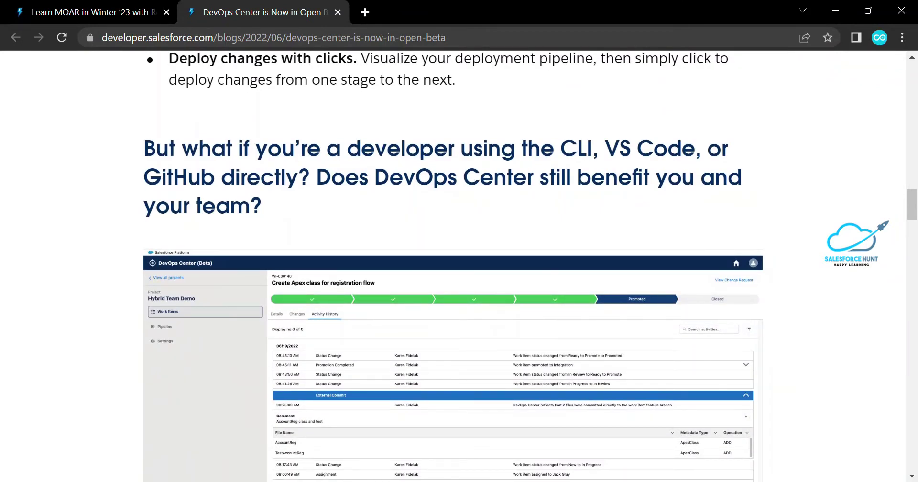
scroll(459, 265, down, 8)
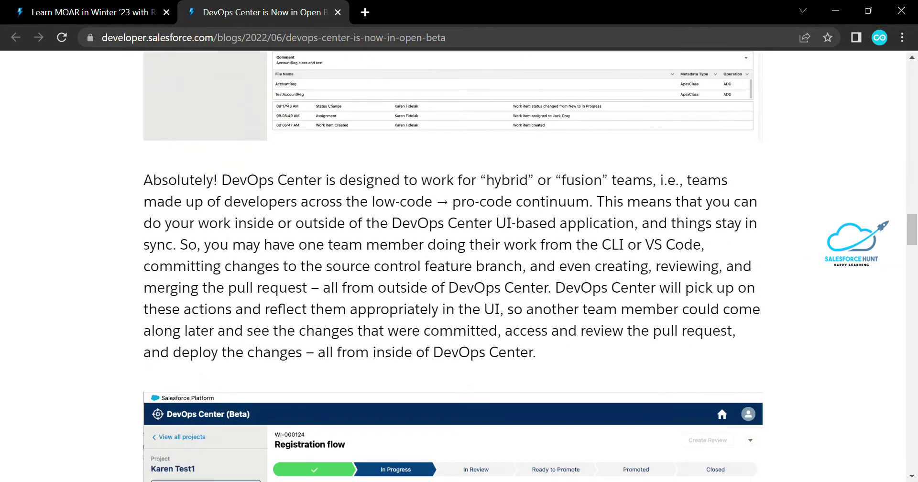
scroll(459, 266, down, 8)
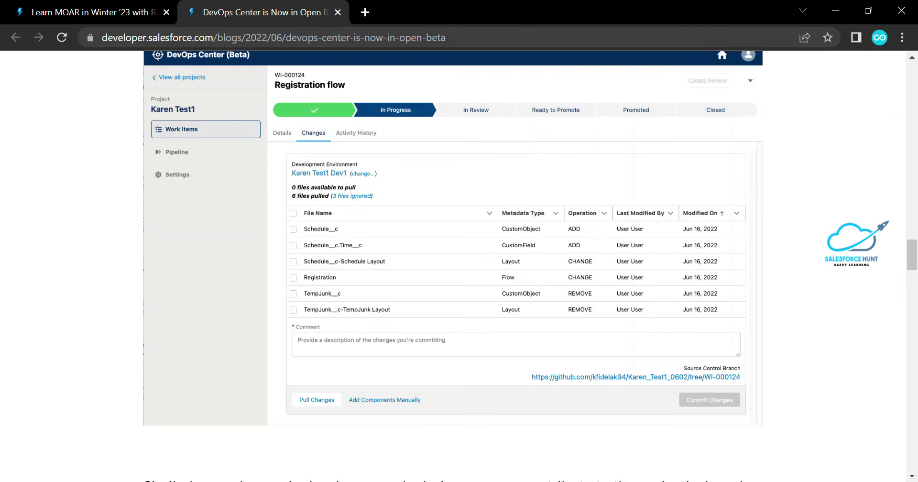
scroll(459, 266, down, 12)
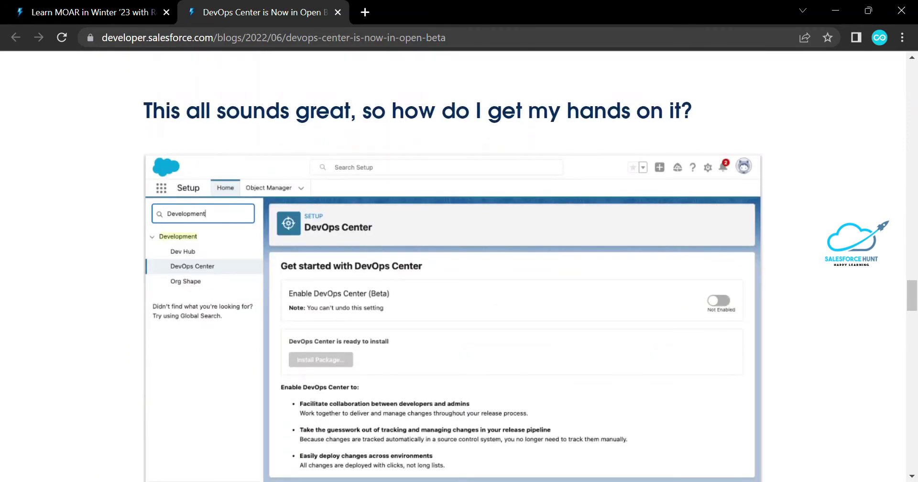
scroll(459, 265, down, 13)
scroll(459, 266, up, 13)
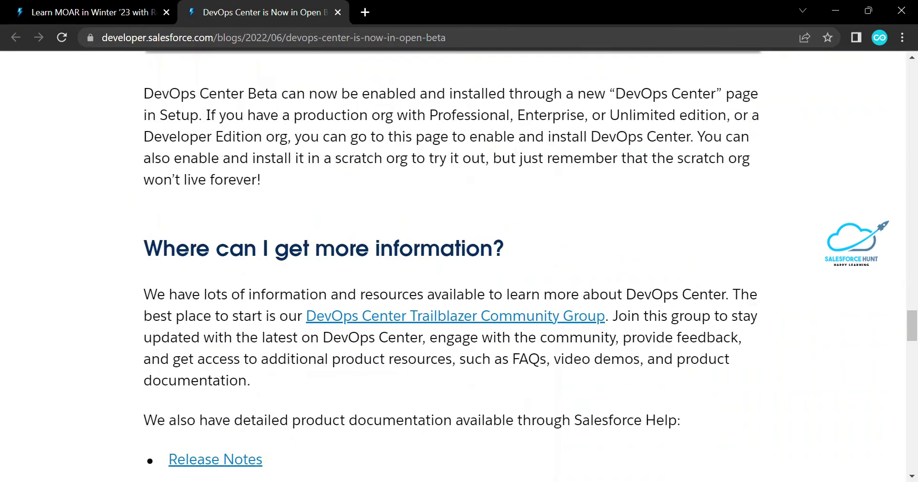
key(ctrl+w)
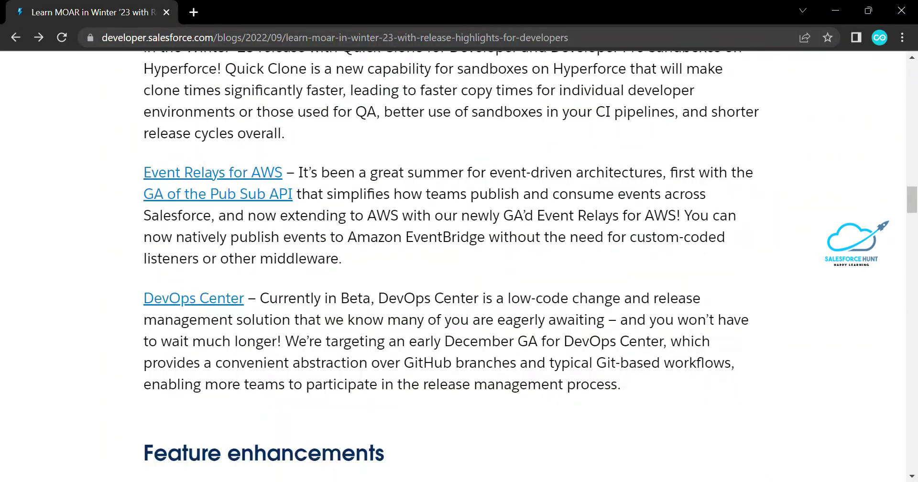
Step: Open the Salesforce Connect Adapter for Amazon Athena release note under Feature enhancements, read its details, and return to the blog
scroll(459, 265, down, 6)
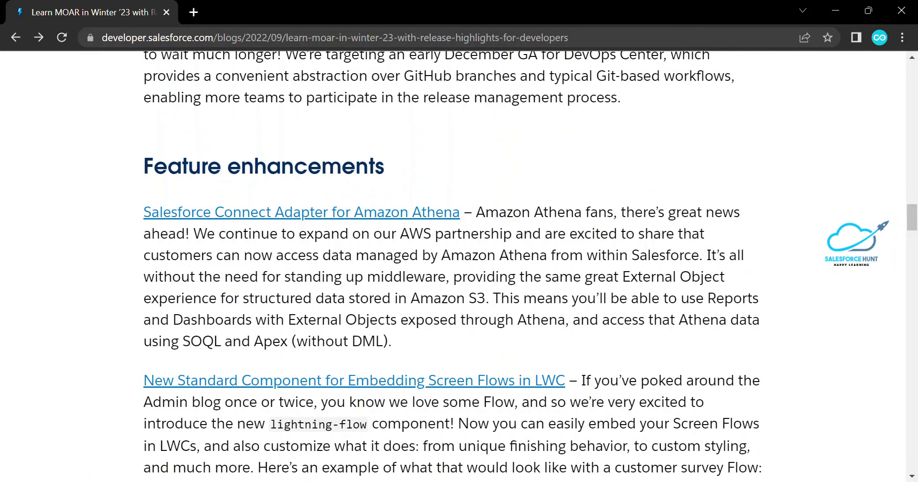
click(301, 212)
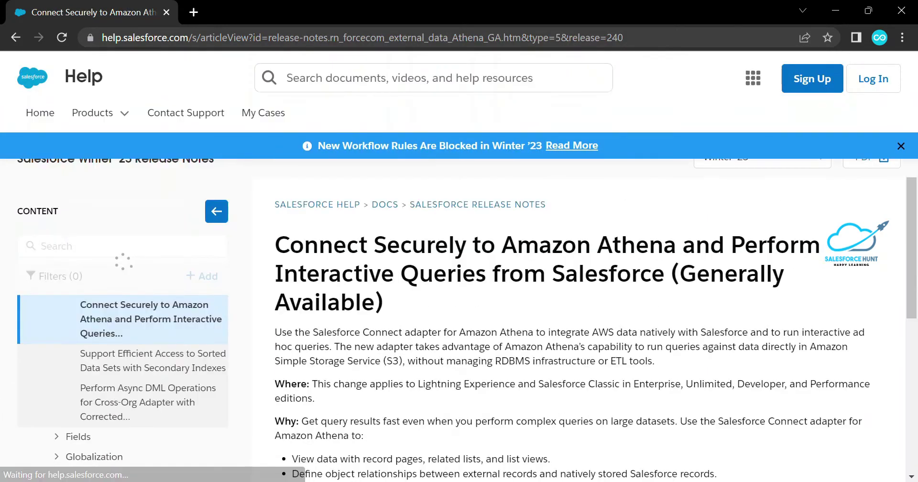
scroll(578, 339, down, 3)
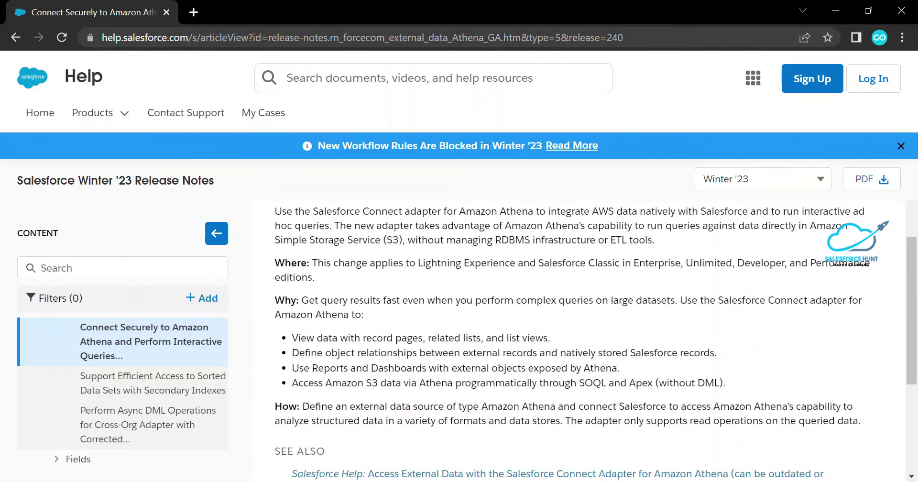
scroll(595, 340, up, 3)
scroll(595, 340, down, 1)
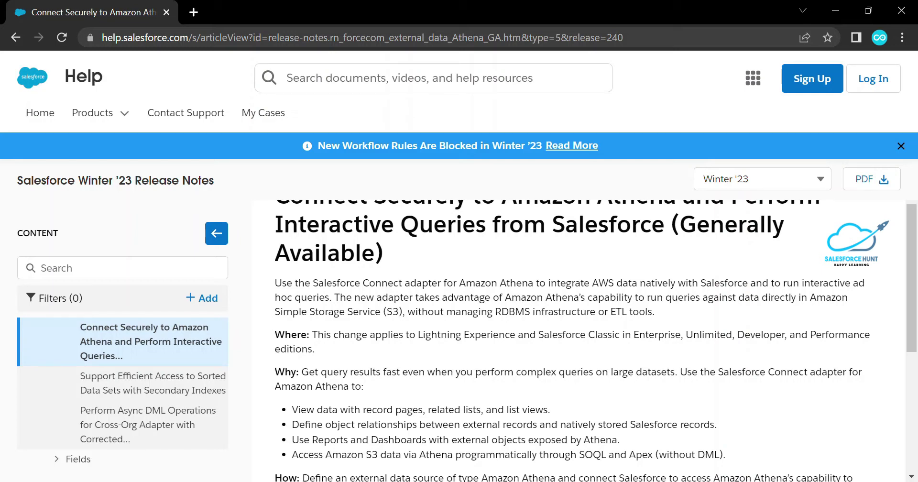
scroll(579, 335, up, 2)
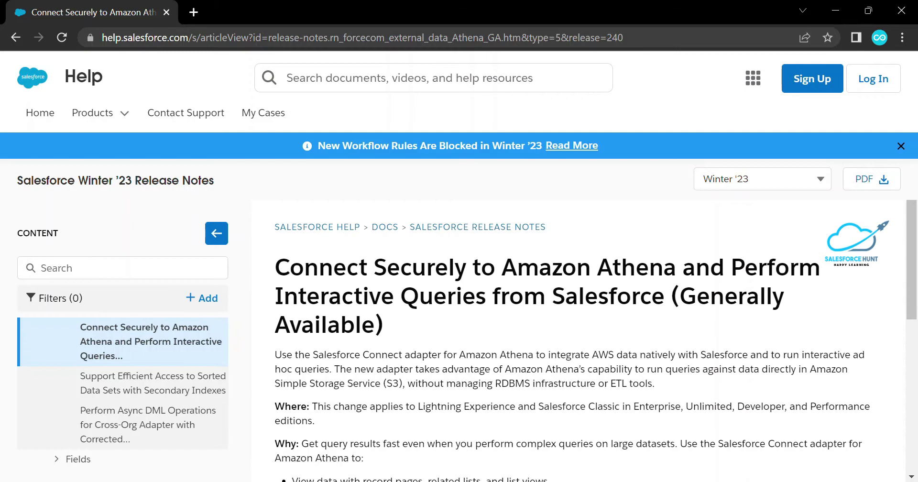
key(alt+Left)
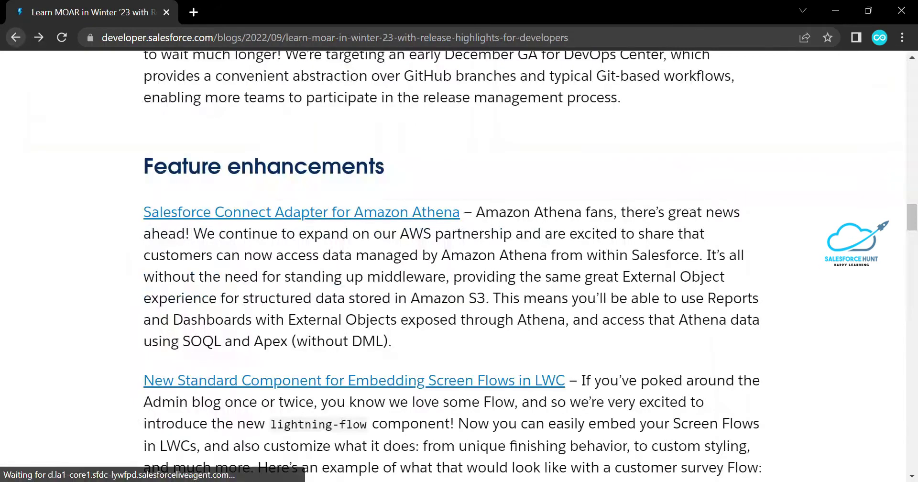
Step: View the blog's lightning-flow example, switch to the Salesforce Setup window, and create a new Screen Flow
scroll(453, 266, down, 3)
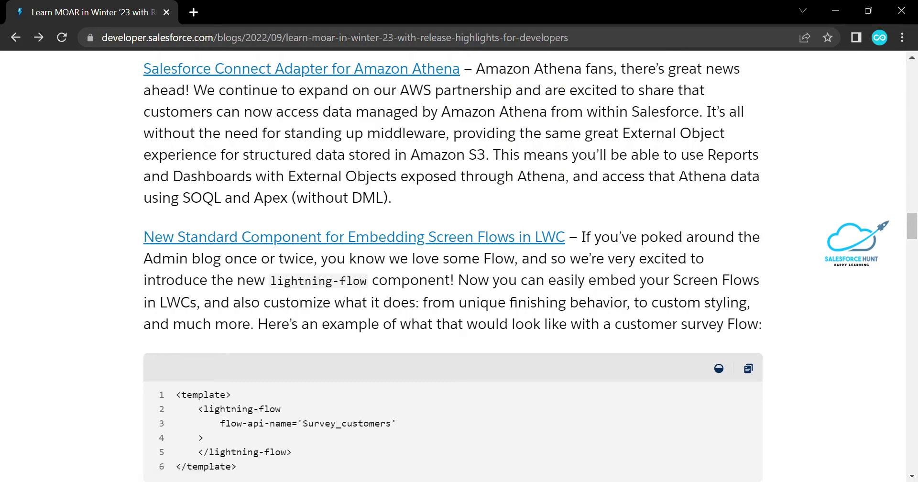
key(alt+Tab)
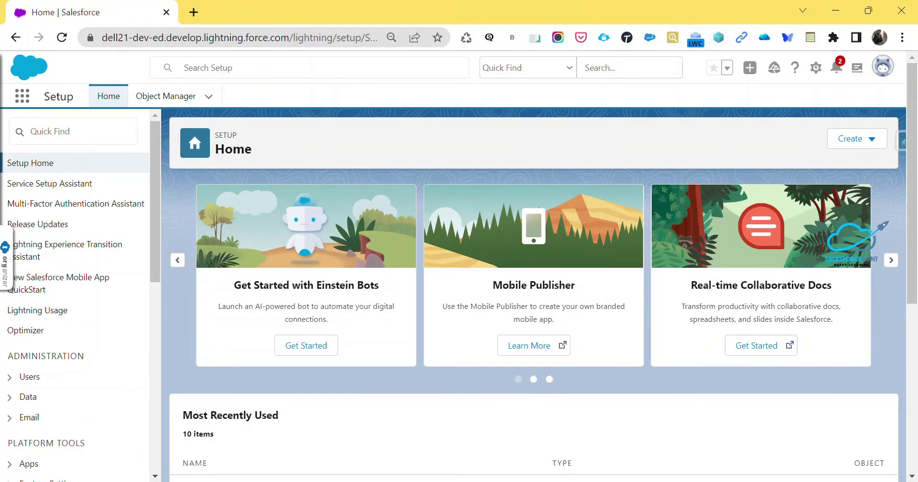
click(856, 138)
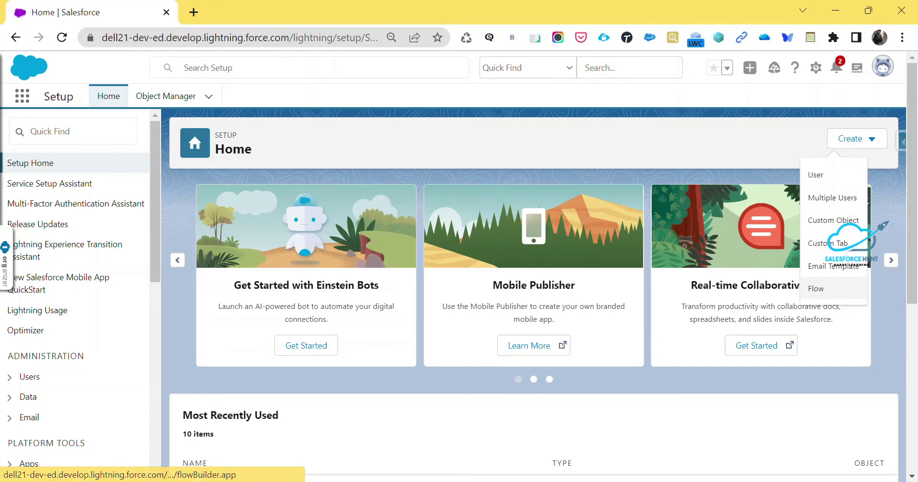
click(856, 138)
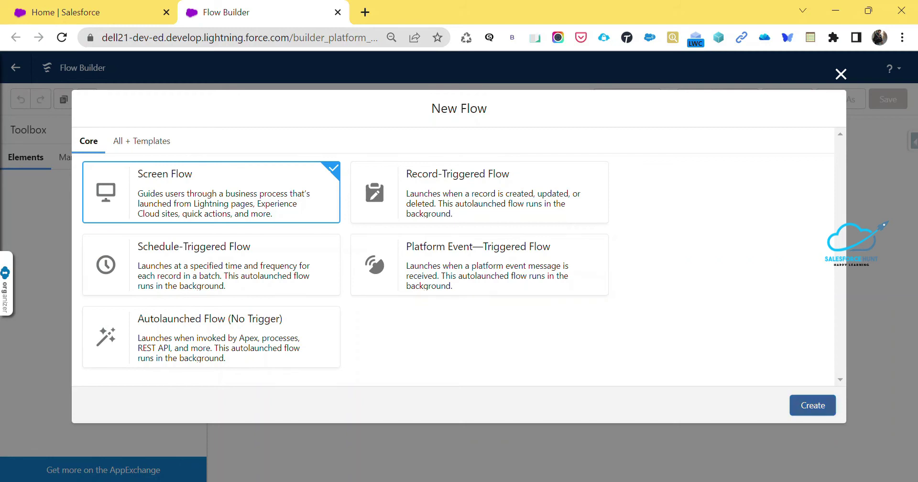
click(812, 405)
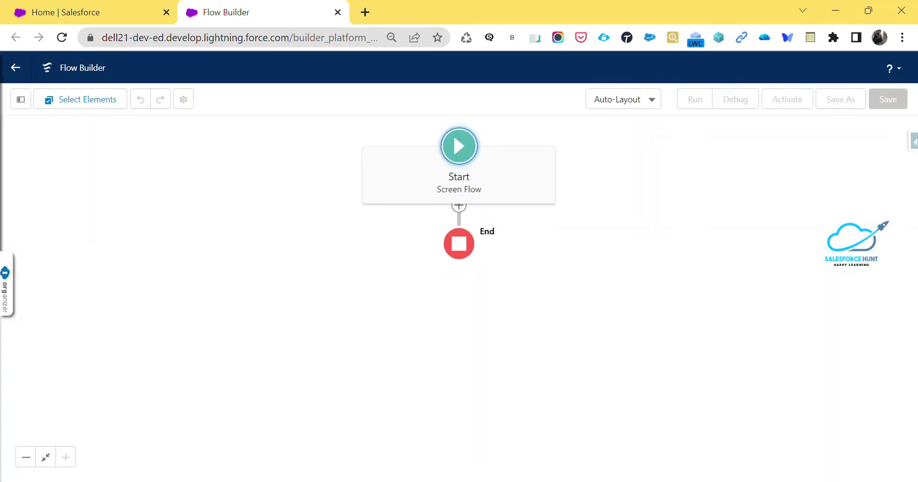
Step: Add a Screen element after the flow's Start element with the label and API name Screen1
click(459, 220)
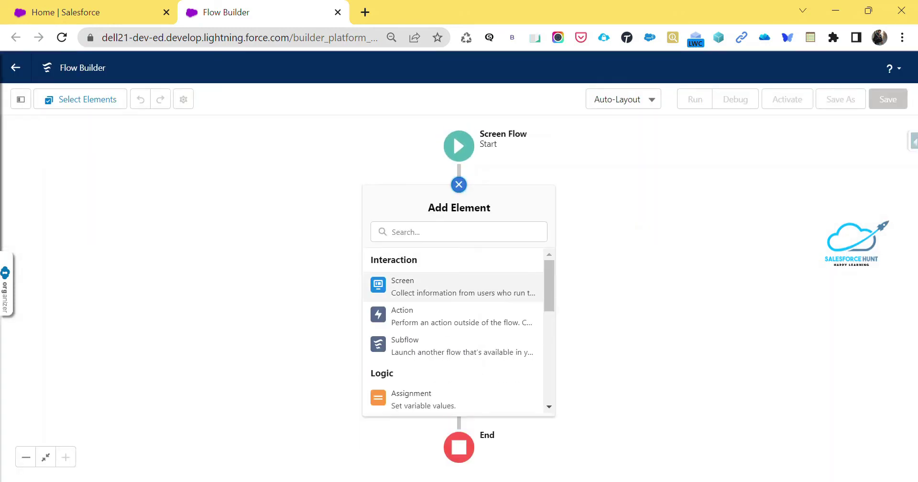
click(397, 286)
text(Screen1)
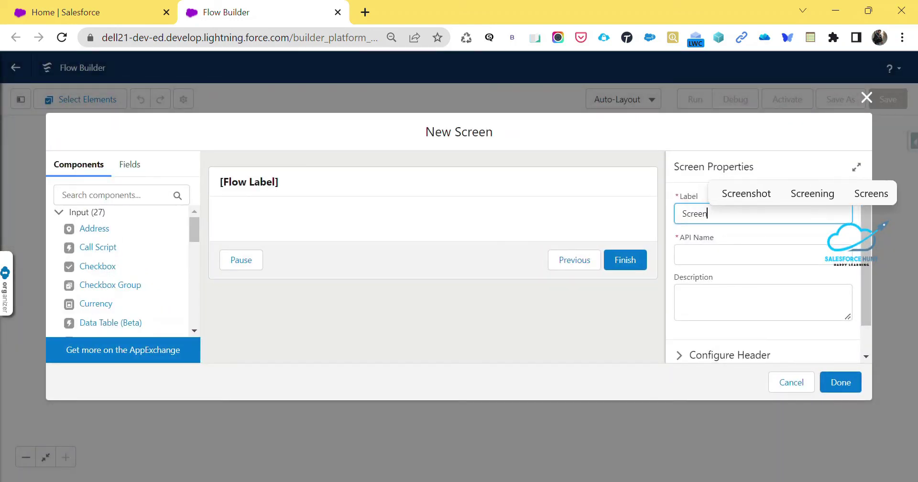
key(Tab)
Step: Find the Display Text component, place it on the screen canvas, and set its API name to Msg
click(112, 195)
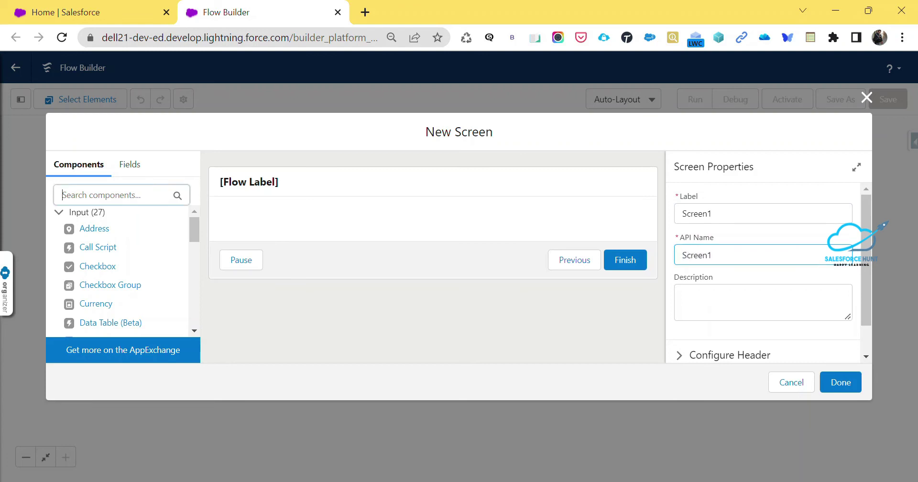
text(dis)
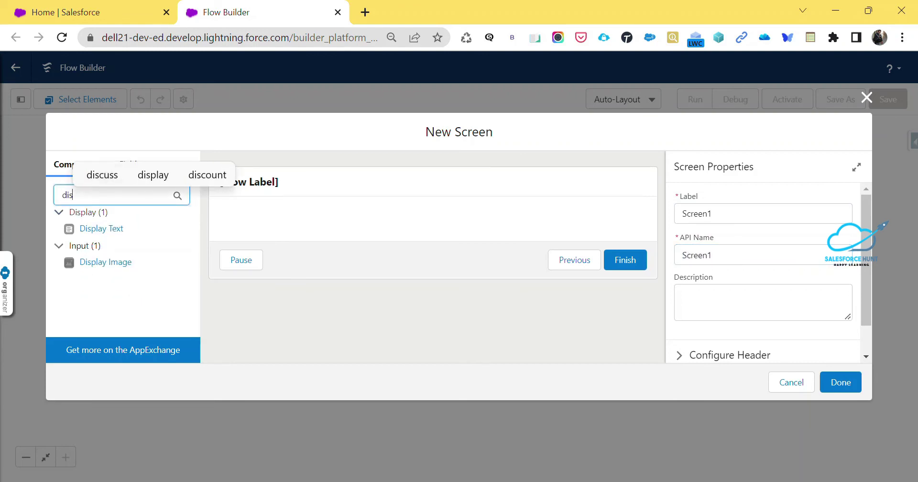
drag(102, 228, 267, 225)
click(763, 215)
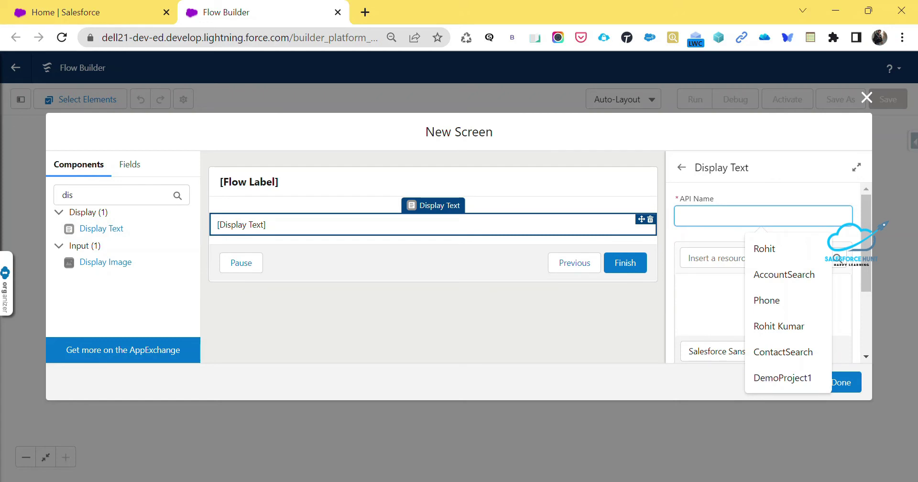
text(Msg)
Step: Enter "I am Flow in LWC" as the content of the Msg display text
click(717, 258)
click(687, 290)
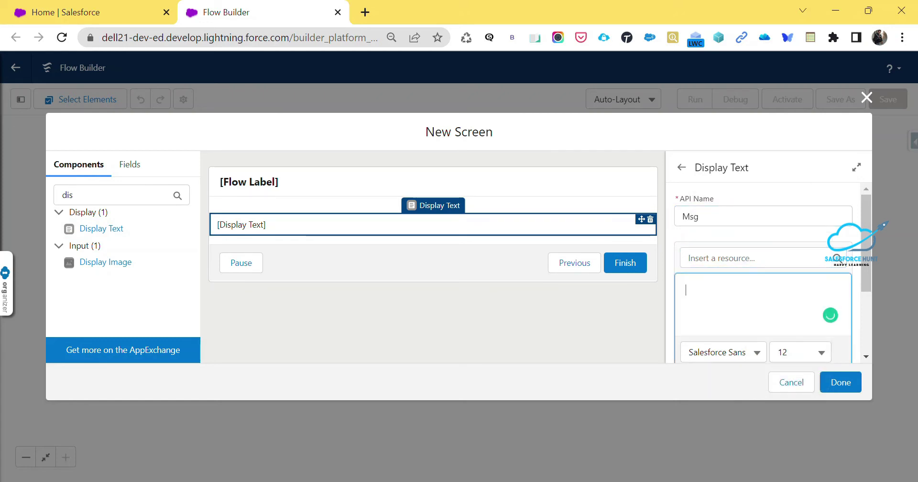
text(I am f)
key(BackSpace)
text(Flow )
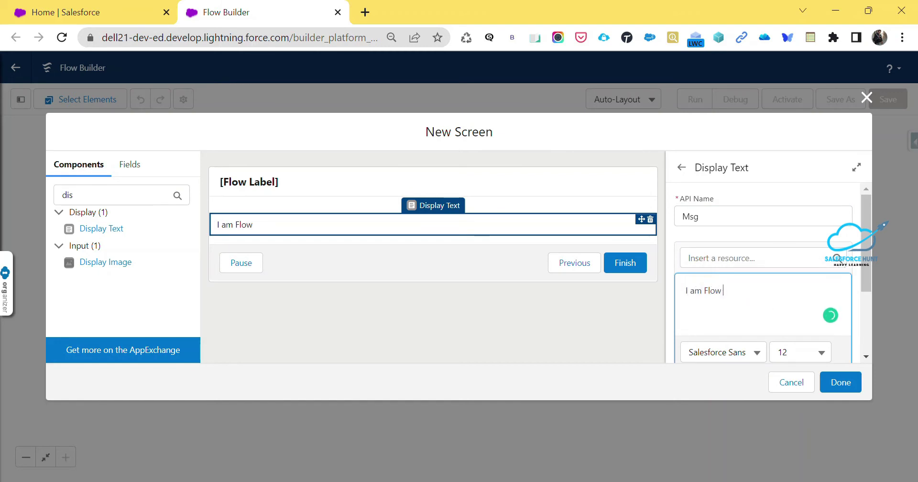
text(under LWC)
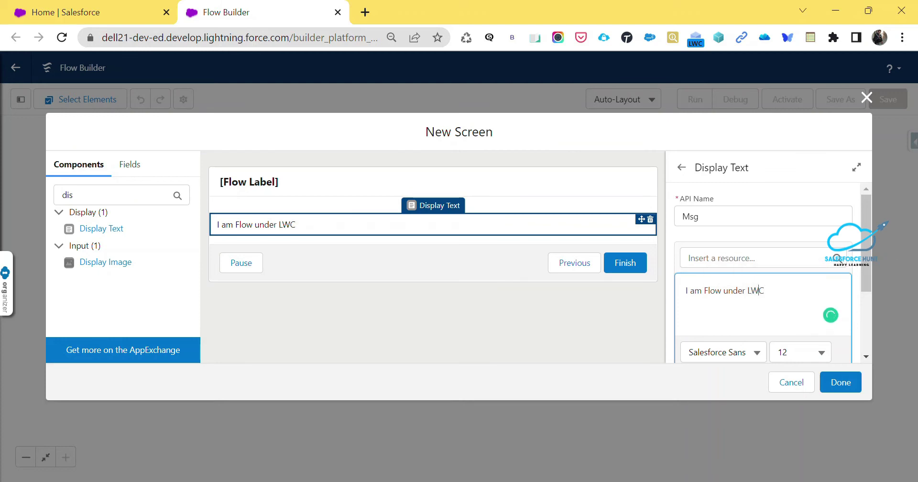
double_click(733, 290)
text(in)
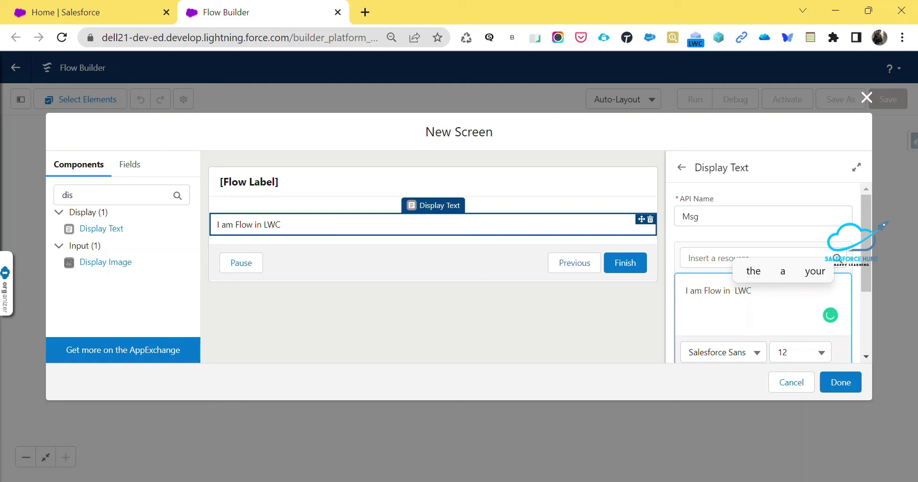
Step: Format the whole display text as centered and bold with a font size of 18
click(433, 184)
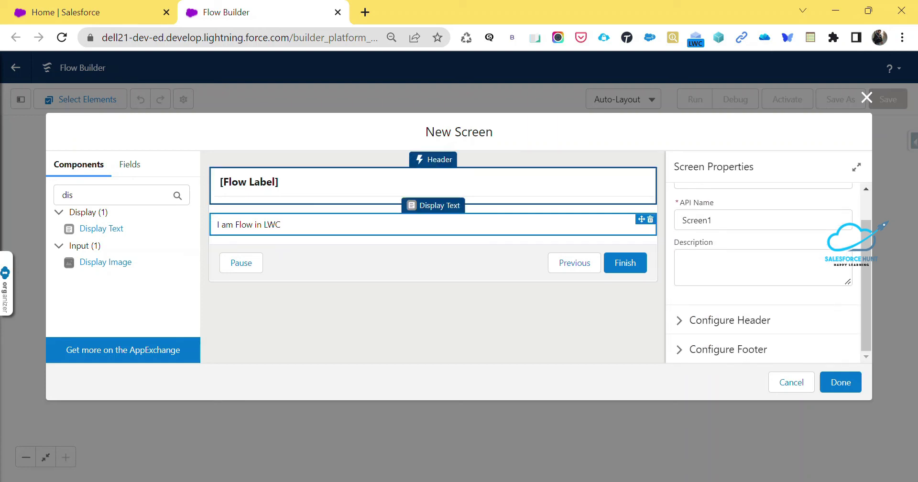
click(382, 224)
drag(750, 306, 694, 167)
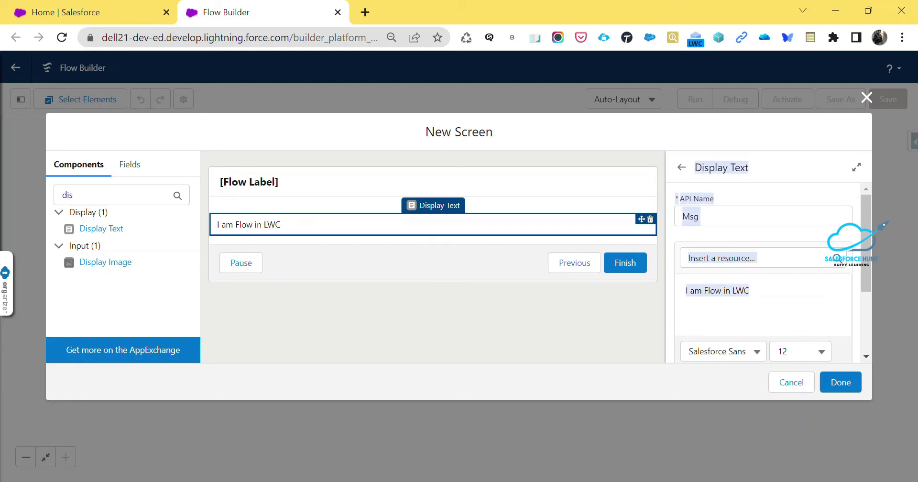
triple_click(717, 291)
scroll(763, 273, down, 2)
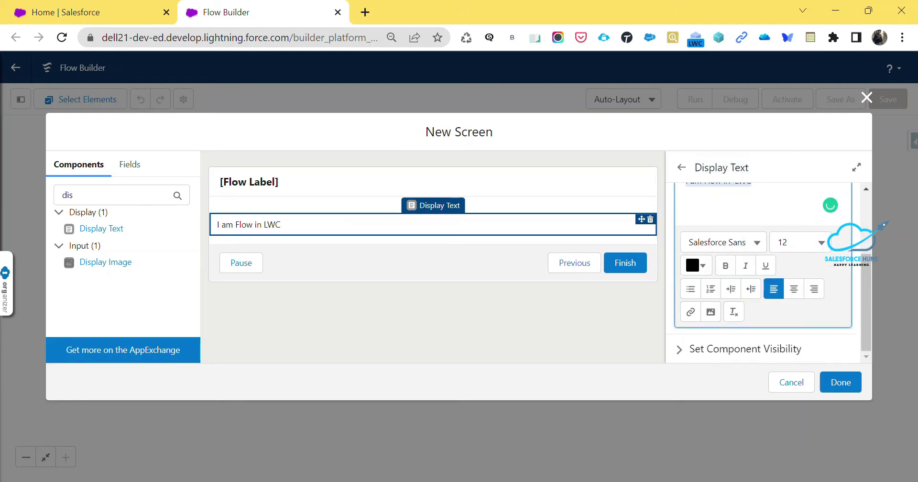
click(793, 288)
click(726, 265)
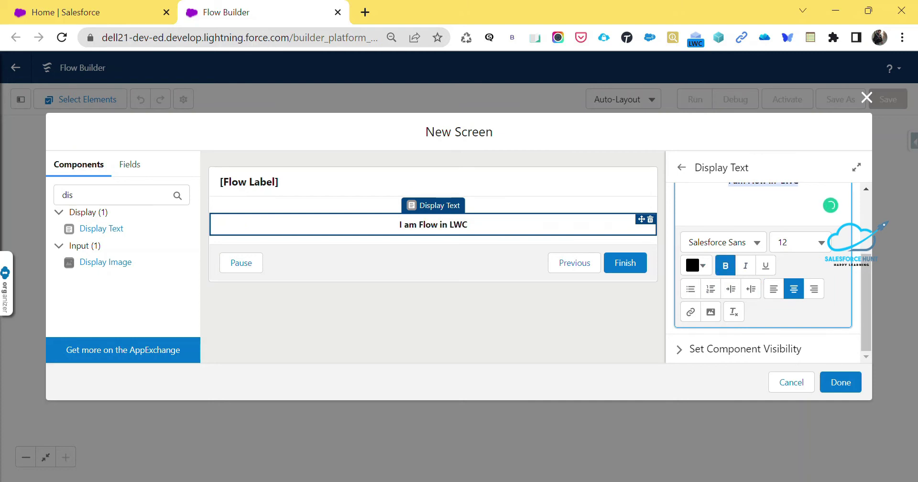
click(800, 242)
click(745, 423)
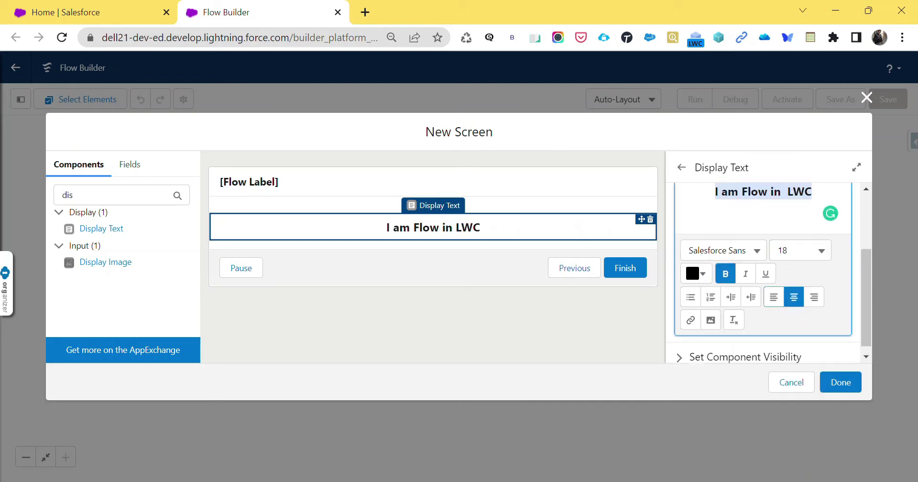
Step: Color the display text red (#E41010) and finish the Screen1 element
click(696, 273)
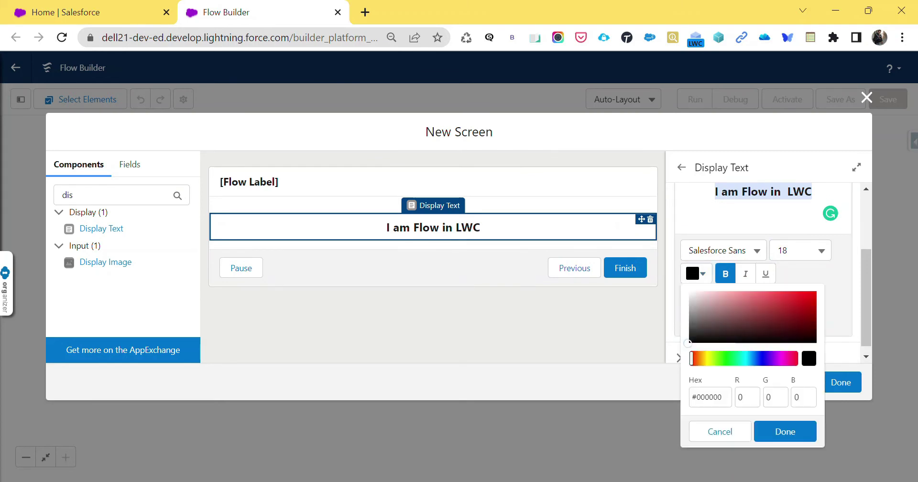
drag(811, 293, 806, 298)
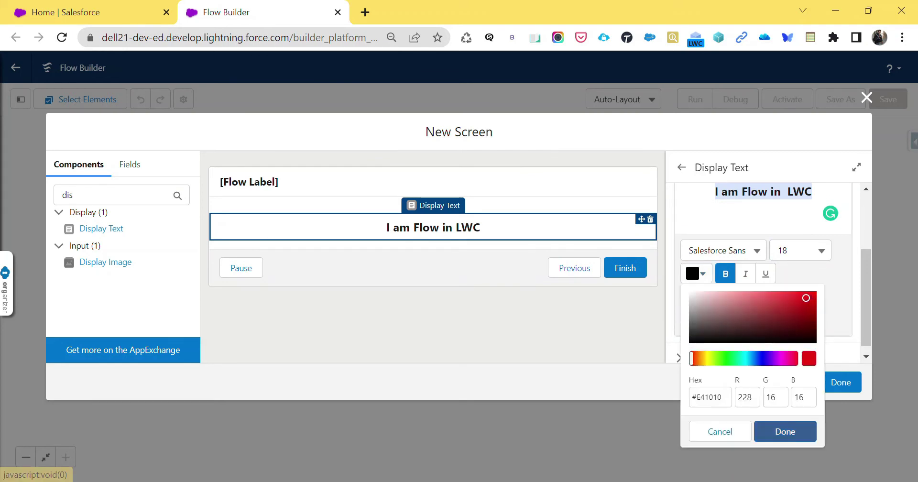
click(785, 432)
click(840, 382)
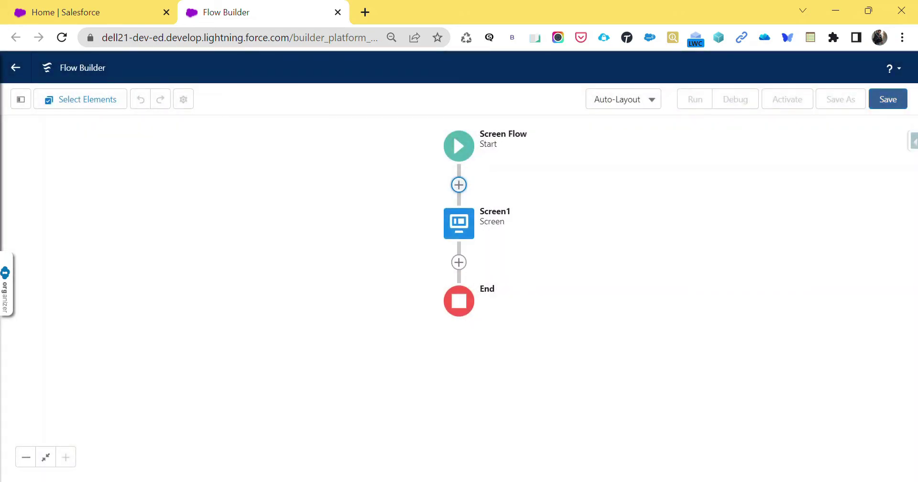
Step: Save the screen flow with the label FlowToLWC, letting the API name follow it, and activate the flow
click(887, 99)
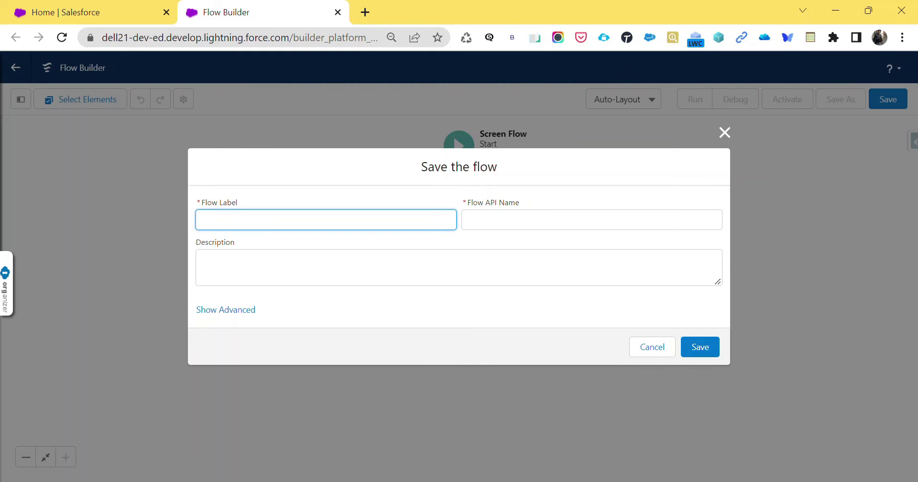
text(Flow)
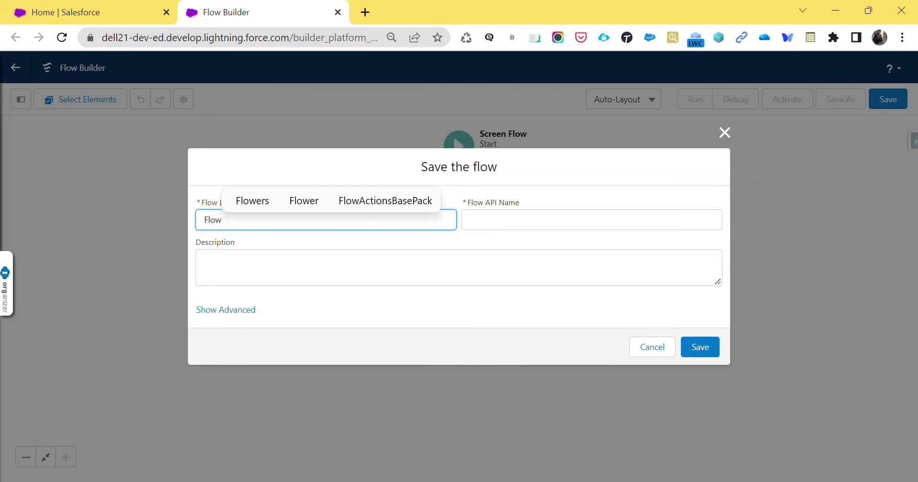
text(ToLWC)
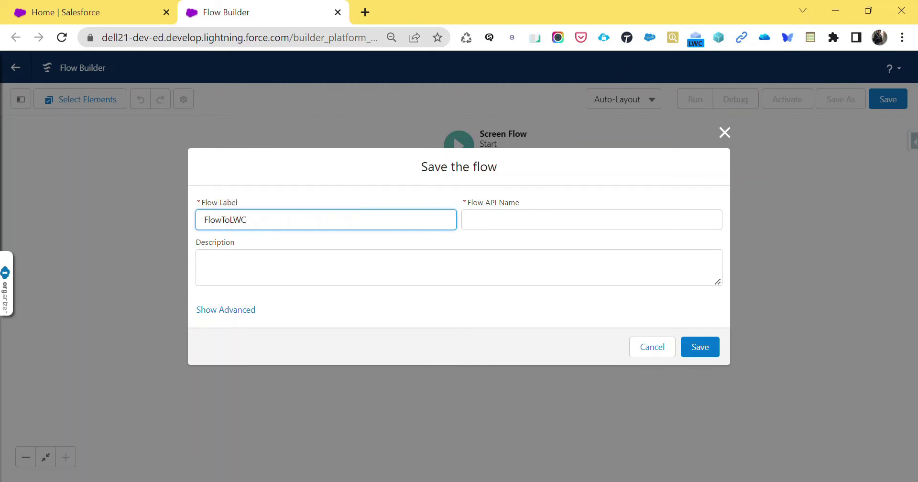
key(Tab)
click(700, 347)
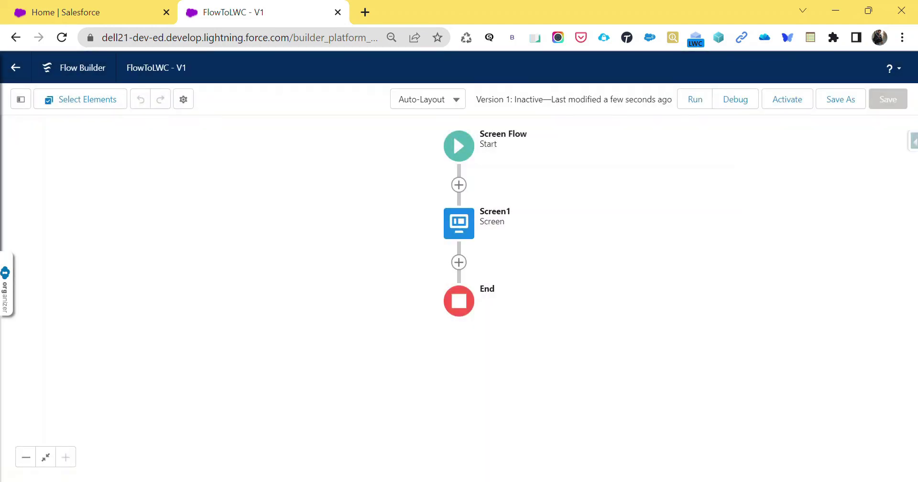
click(786, 98)
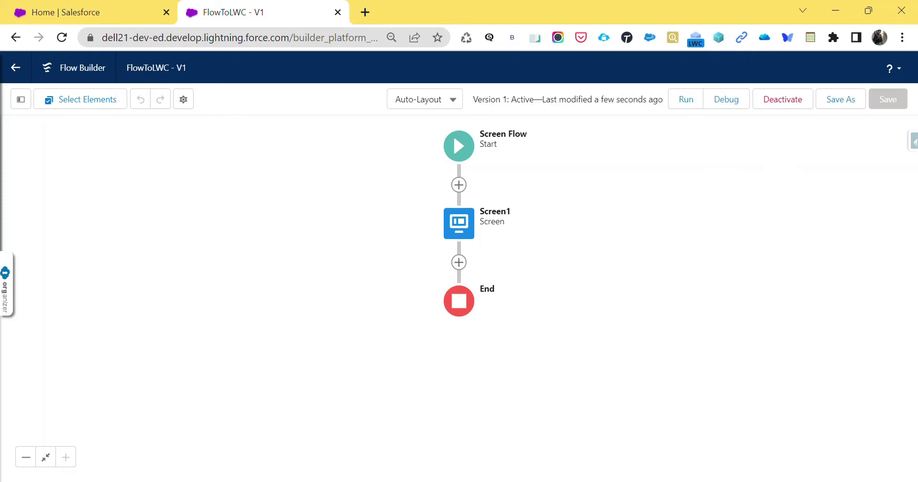
Step: Switch to the Salesforce LWC Editor and set up a new component named FlowWithLwc with isExposed enabled
click(696, 38)
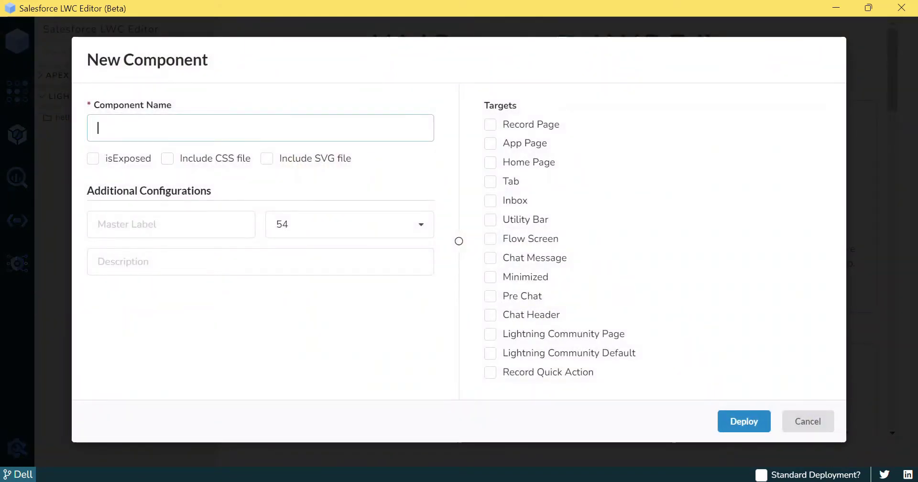
text(FlowWithL)
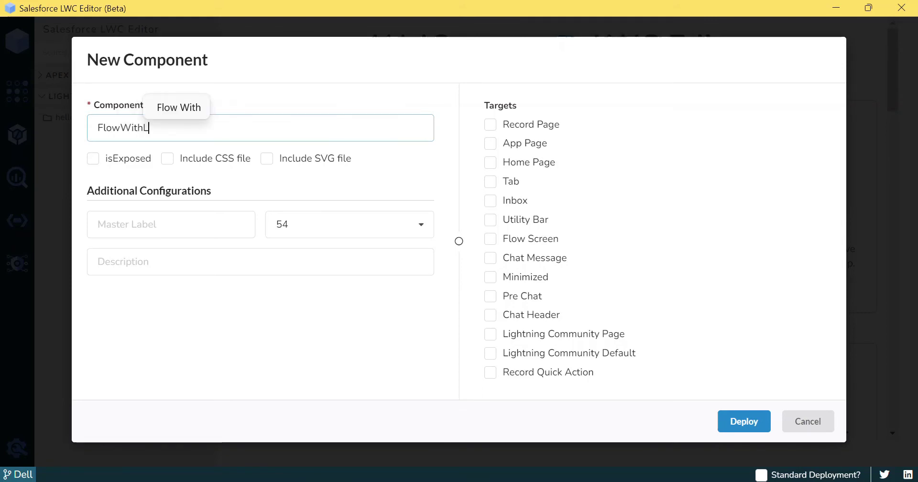
text(wc)
key(Tab)
key(space)
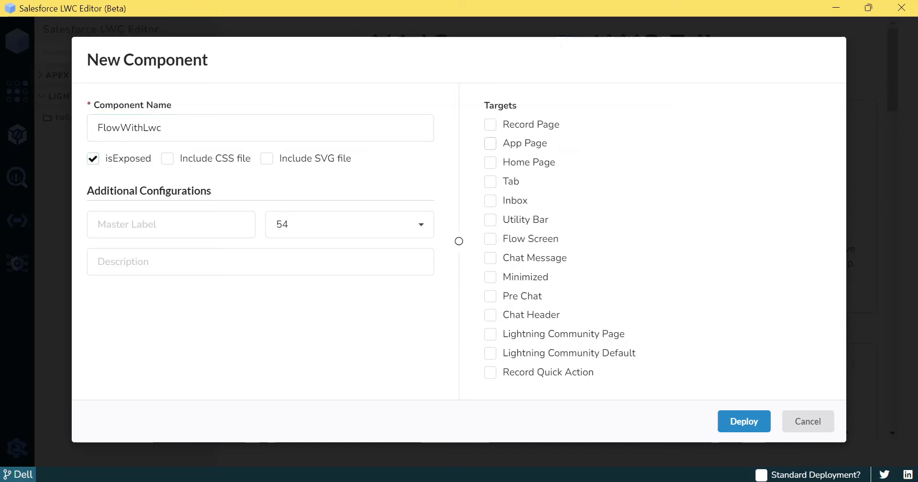
Step: Make Record Page, App Page and Home Page the targets of the new component and deploy it
key(Tab)
key(Tab)
key(Tab)
key(Tab)
key(Tab)
key(Tab)
key(space)
key(Tab)
key(space)
key(Tab)
key(space)
key(Tab)
key(Tab)
key(Tab)
key(Tab)
key(Tab)
key(Tab)
key(Tab)
key(Tab)
key(Tab)
key(Tab)
key(Tab)
key(Tab)
key(Return)
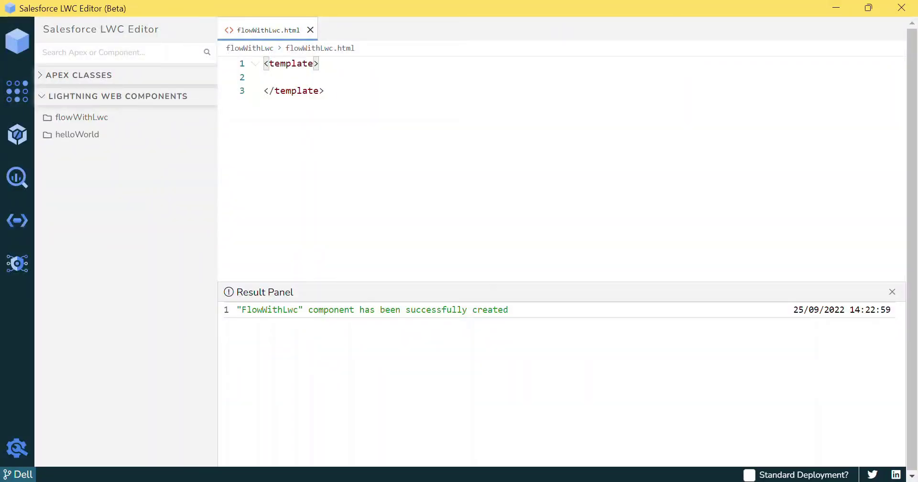
Step: Insert the lightning-card snippet inside the template of flowWithLwc.html and remove the sample button icon, body and footer lines from it
click(264, 77)
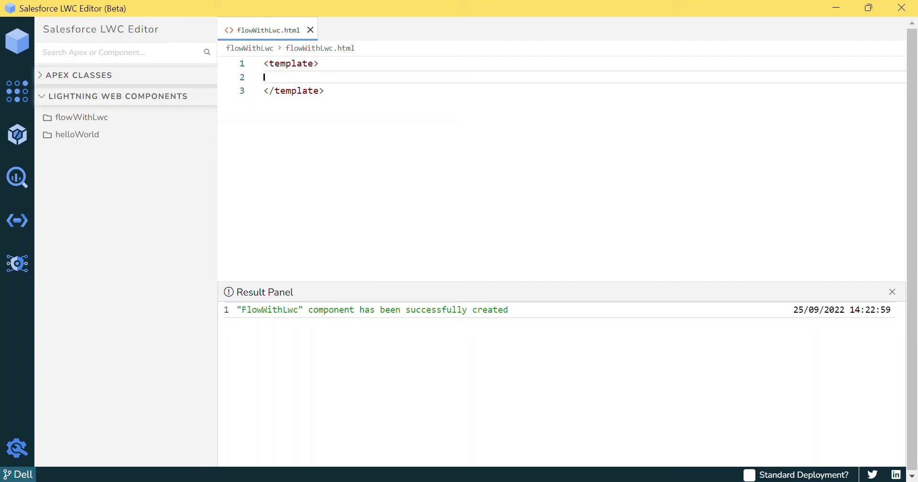
text(card)
key(BackSpace)
key(BackSpace)
key(Return)
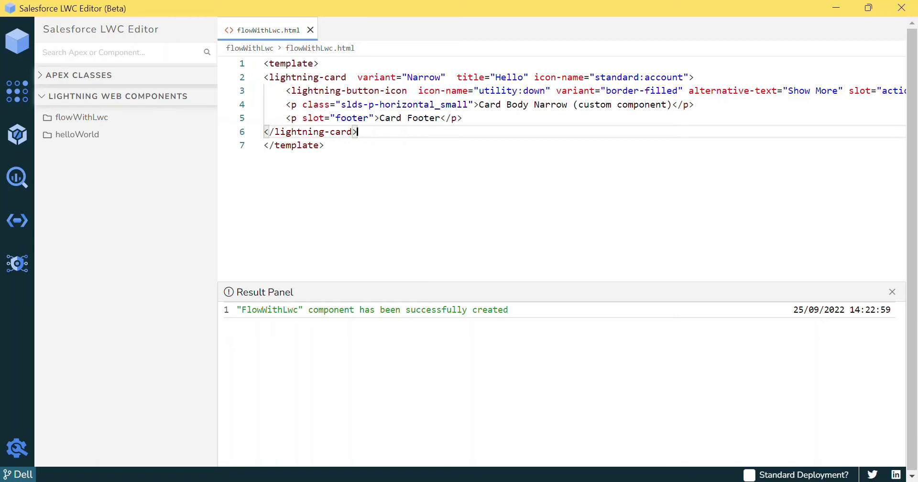
drag(274, 90, 462, 117)
key(BackSpace)
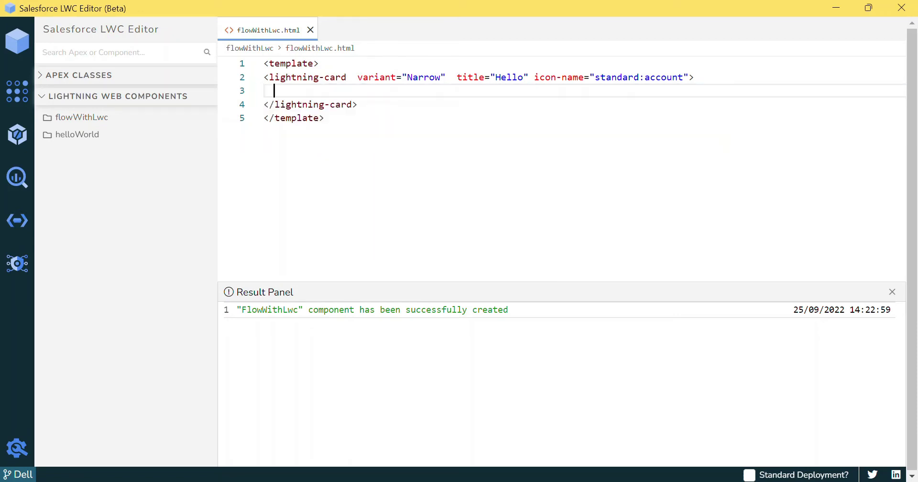
key(Tab)
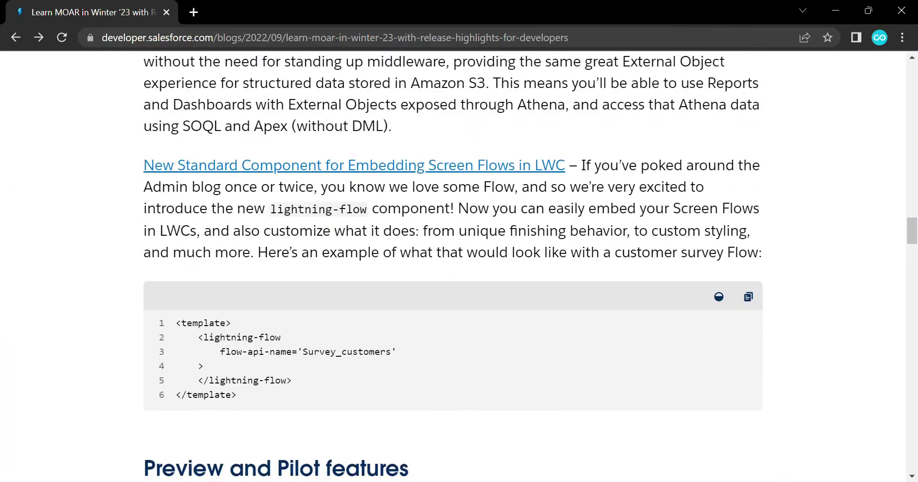
Step: Copy the lightning-flow example markup from the Winter '23 developer blog and paste it inside the lightning-card in flowWithLwc.html
drag(192, 337, 292, 380)
key(ctrl+c)
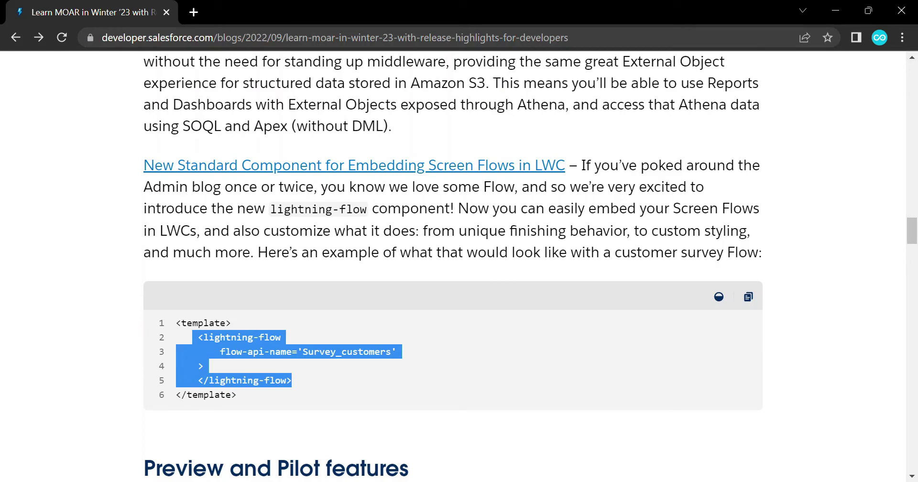
key(alt+Tab)
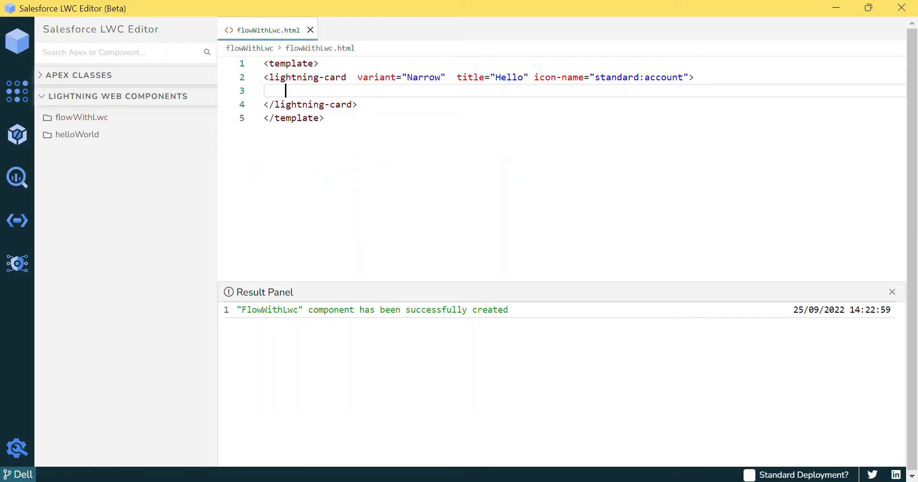
key(ctrl+v)
click(325, 158)
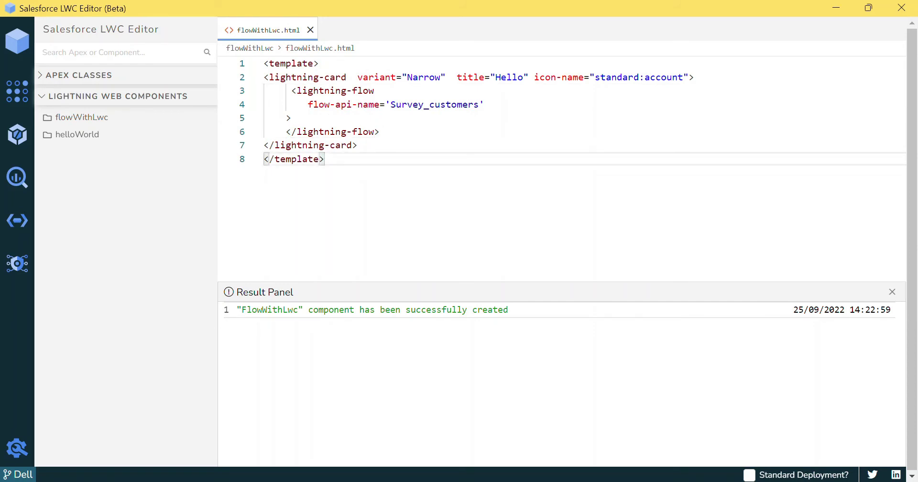
drag(297, 104, 390, 104)
click(380, 131)
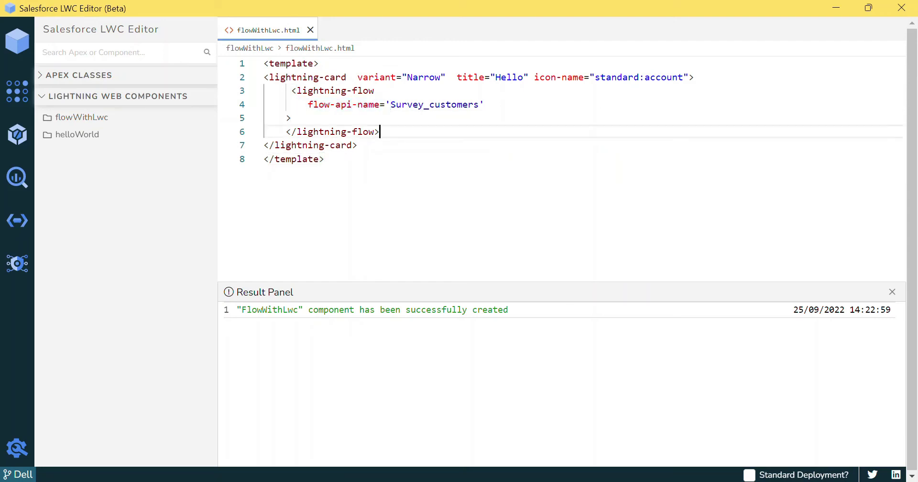
click(290, 117)
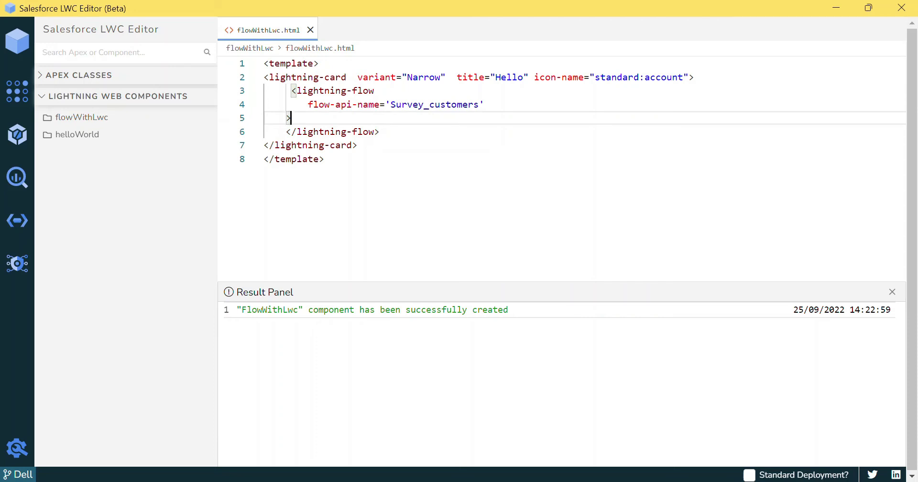
Step: Replace the flow-api-name value with FlowToLWC, copied from the flow's version properties, and save the component
drag(390, 104, 479, 104)
key(BackSpace)
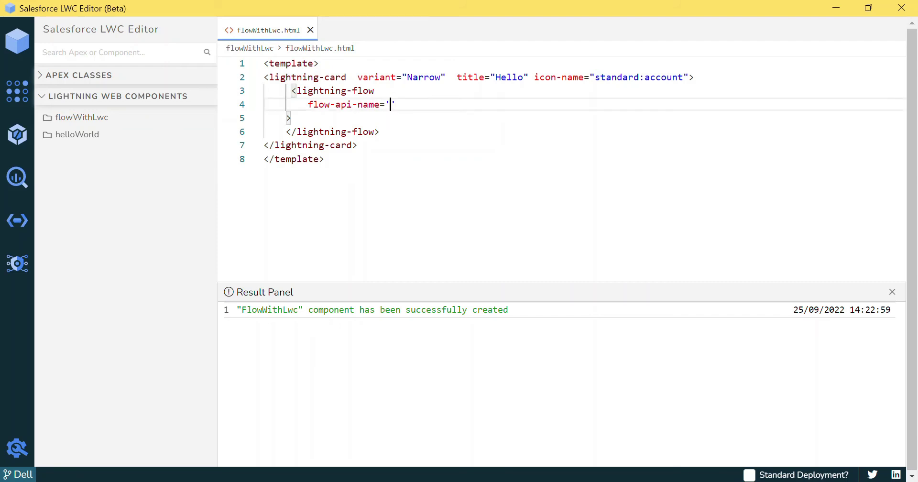
key(alt+Tab)
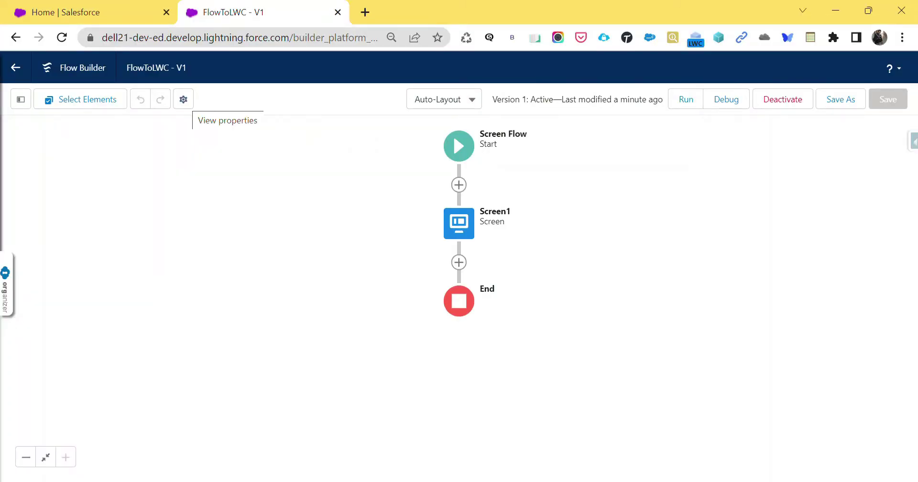
click(183, 99)
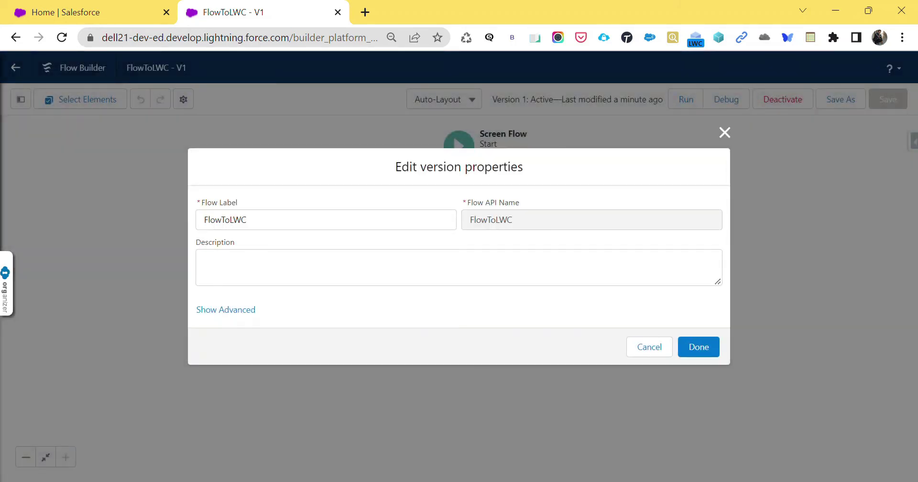
double_click(491, 220)
key(ctrl+c)
click(698, 347)
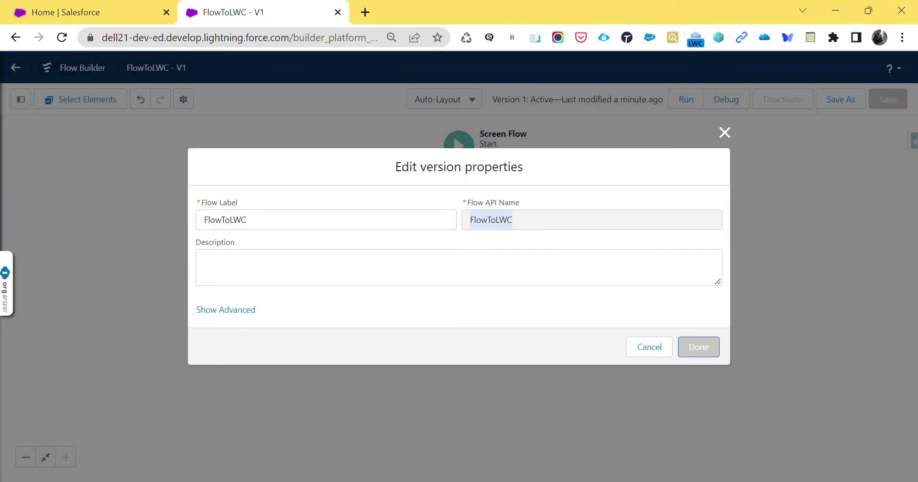
key(alt+Tab)
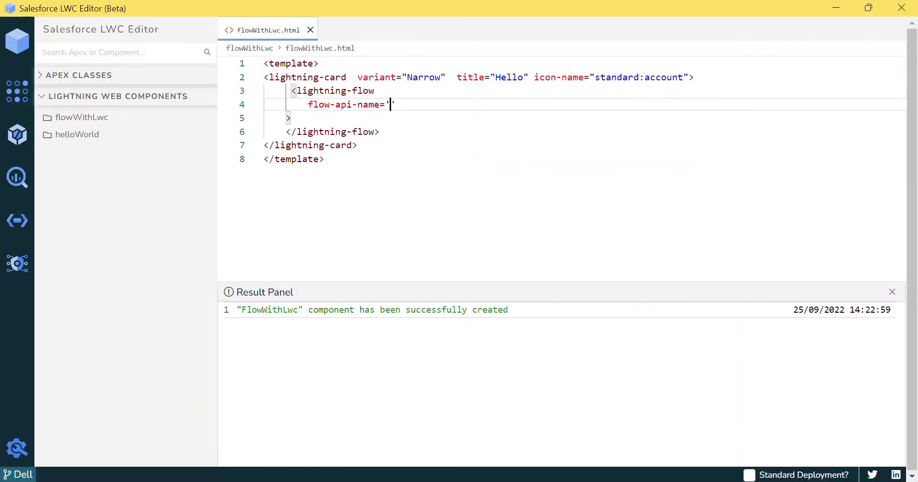
key(ctrl+v)
click(324, 158)
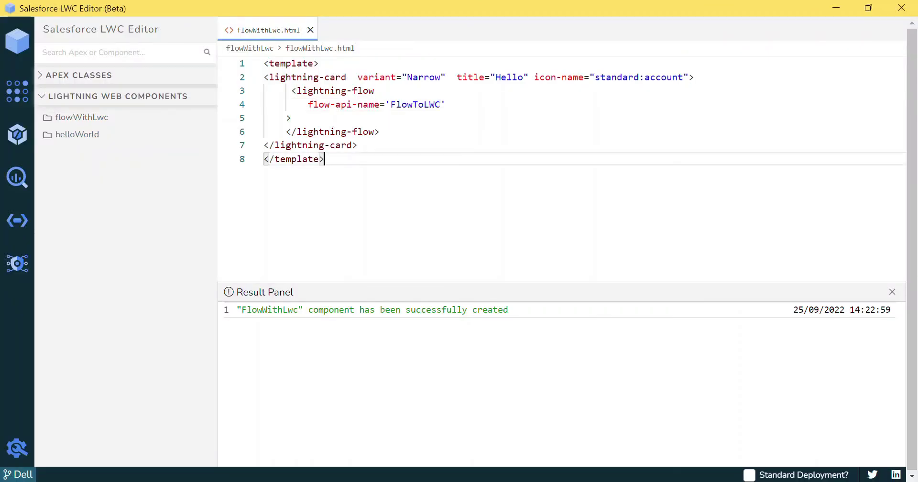
key(ctrl+s)
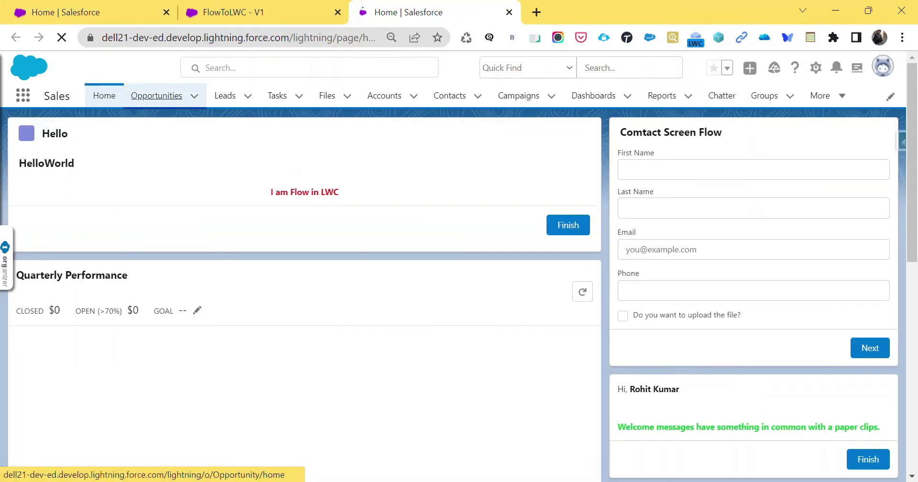
Step: Open the Burlington Textiles Weaving Plant Generator opportunity in Salesforce and start editing its record page
click(156, 95)
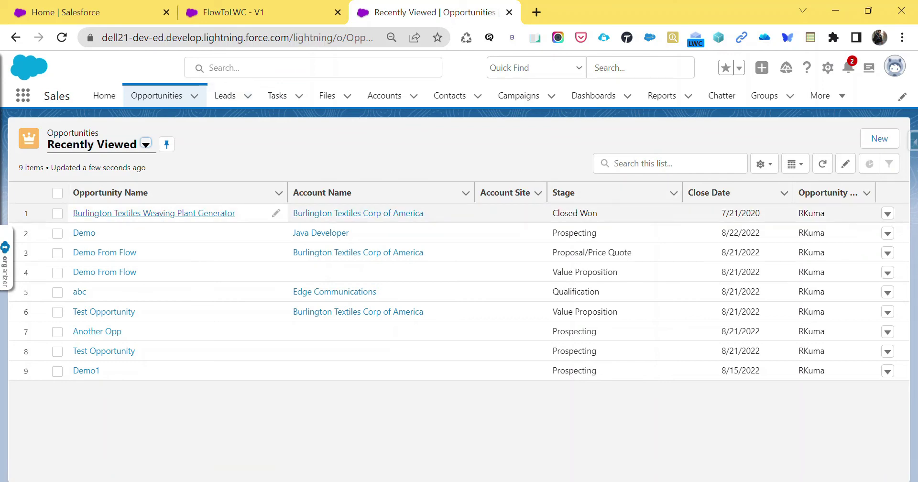
click(154, 214)
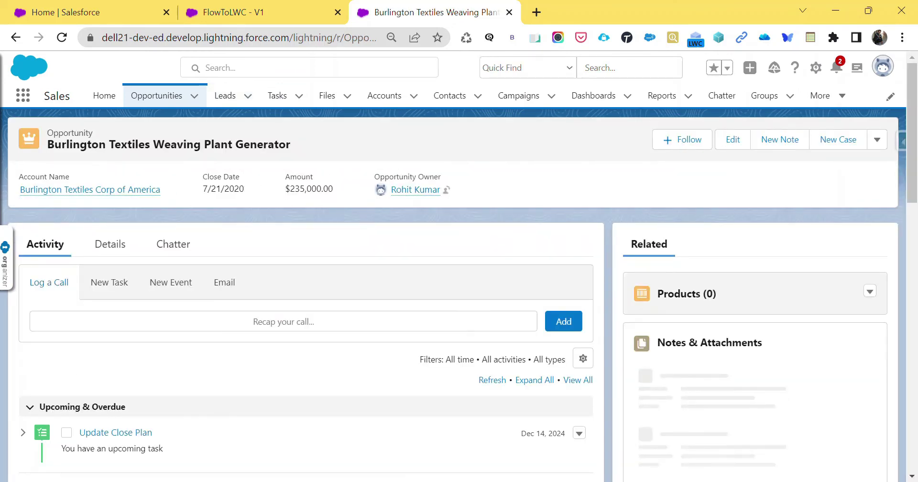
click(816, 68)
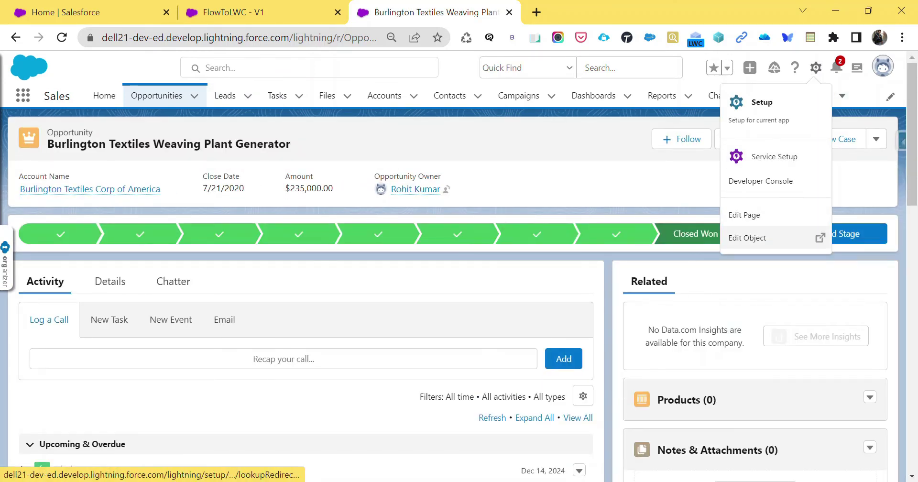
click(744, 214)
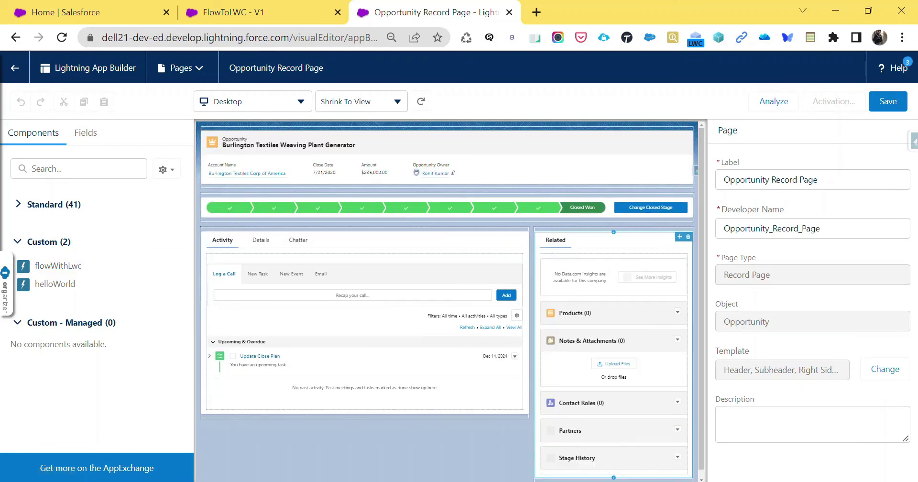
Step: Place the custom flowWithLwc component above the Related section of the Opportunity Record Page and save the page
drag(57, 265, 572, 237)
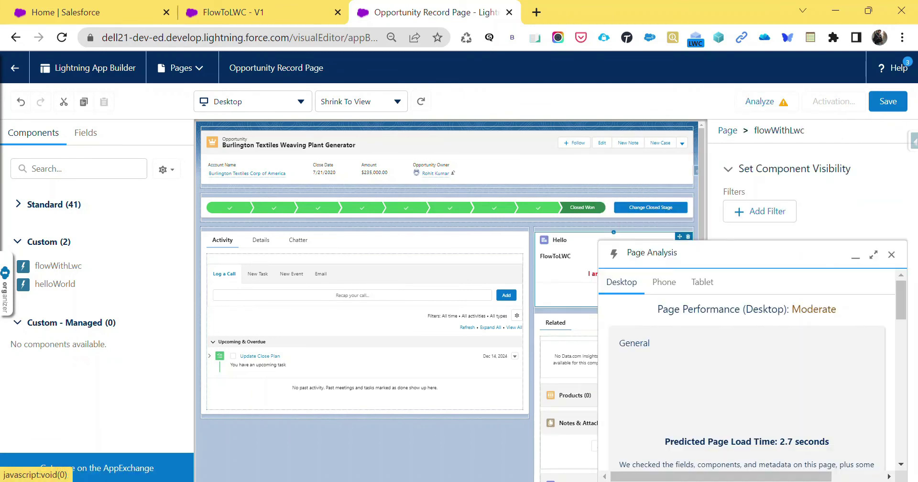
click(891, 254)
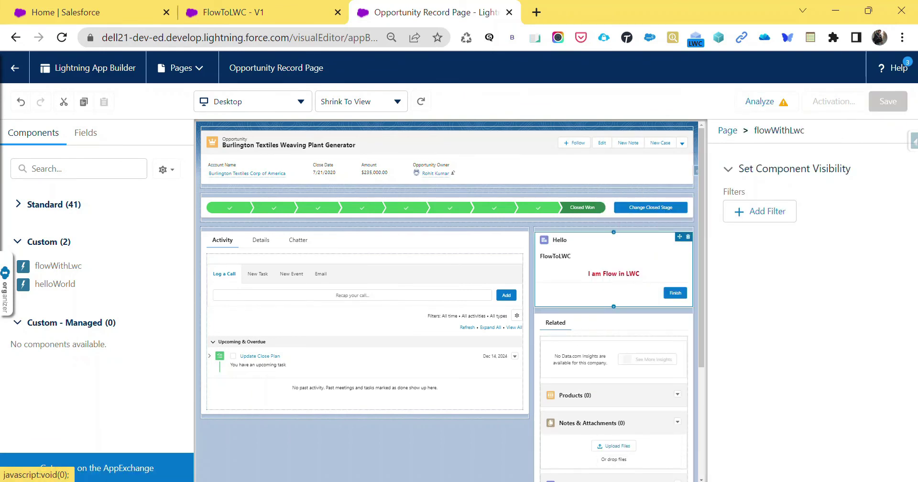
click(887, 101)
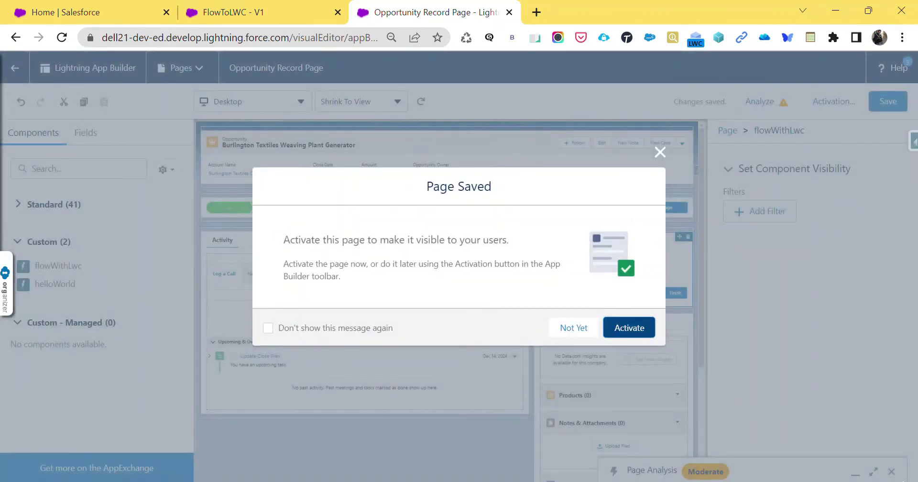
Step: Activate the Opportunity Record Page as the org default for the Desktop form factor and save the assignment
key(Escape)
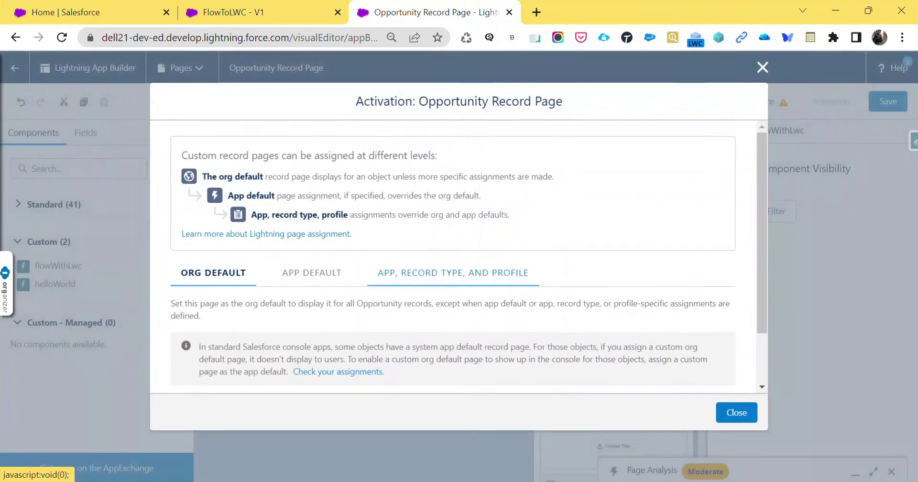
scroll(459, 253, down, 3)
click(221, 344)
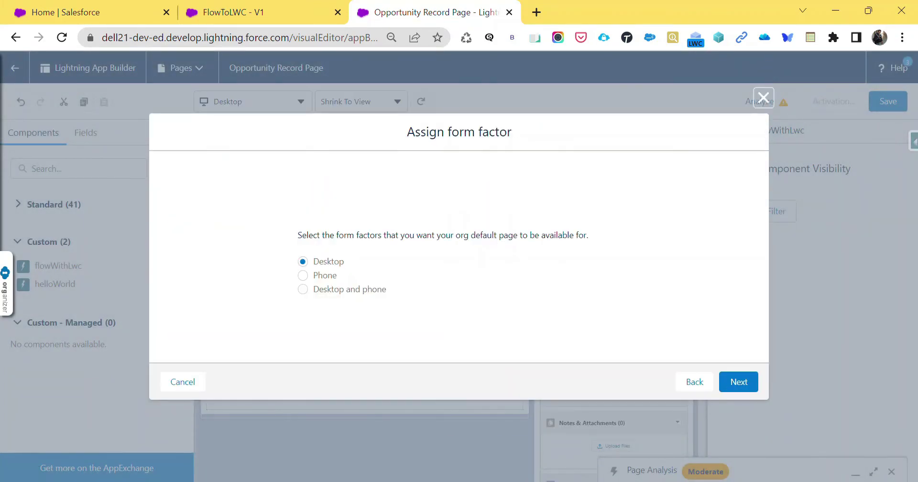
click(739, 382)
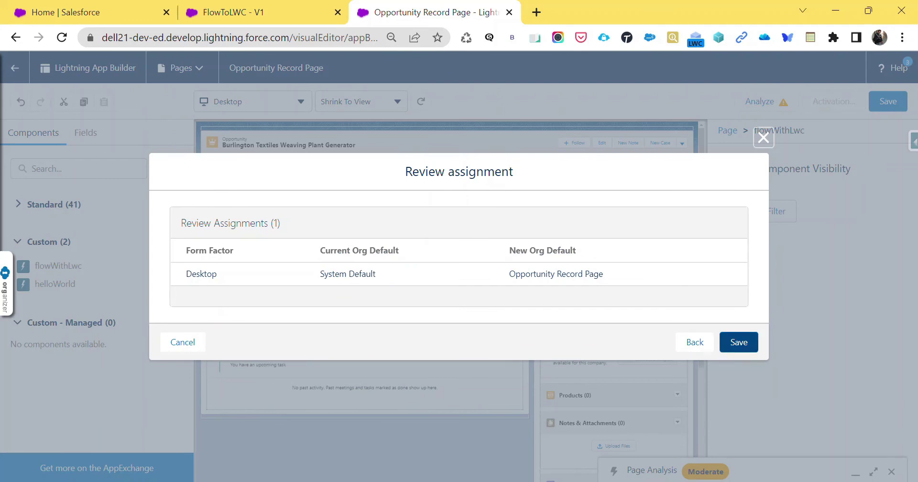
click(738, 341)
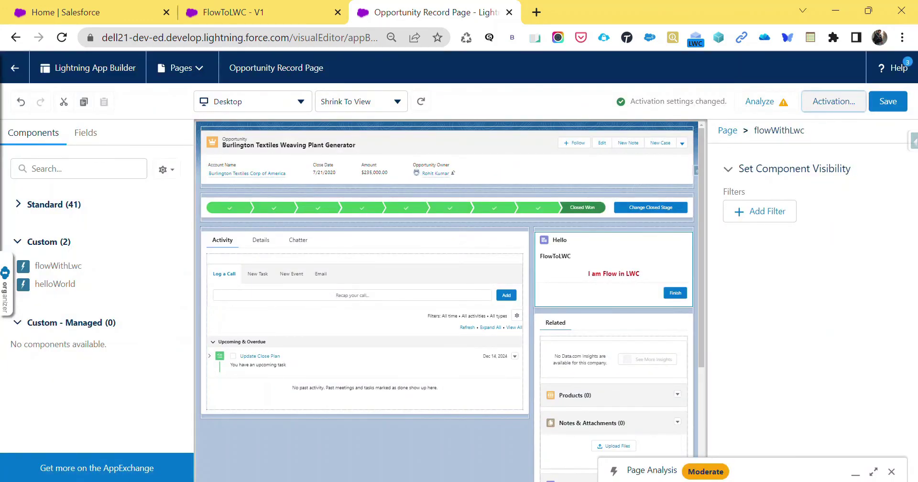
Step: Return to the Burlington Textiles Weaving Plant Generator opportunity and inspect the embedded flow's text in the Hello card
click(14, 67)
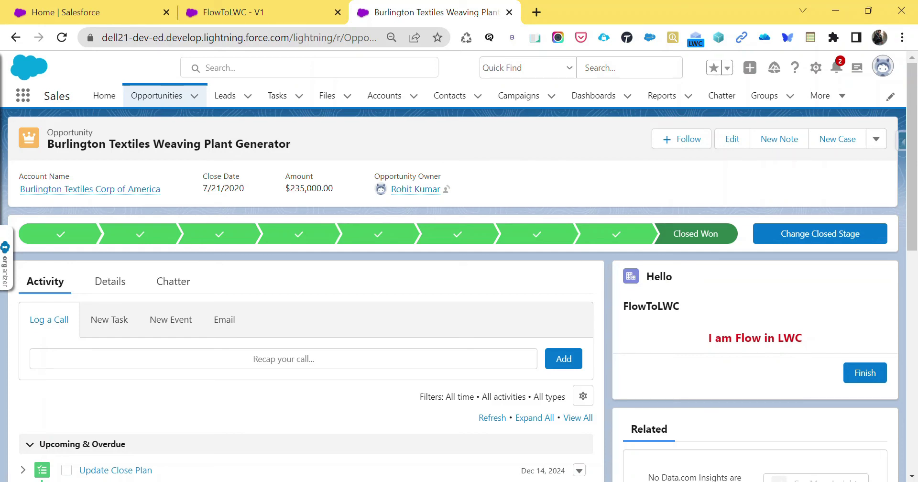
drag(707, 337, 803, 338)
click(803, 338)
Step: Switch to the Winter '23 developer blog, open the RefreshView API (Pilot) release note and examine the lightning/refresh module description
key(alt+Tab)
scroll(459, 267, down, 7)
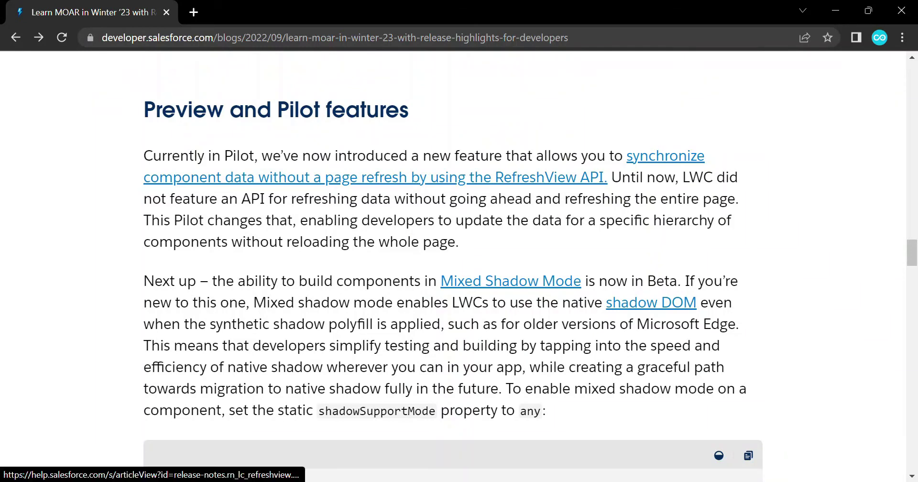
click(373, 177)
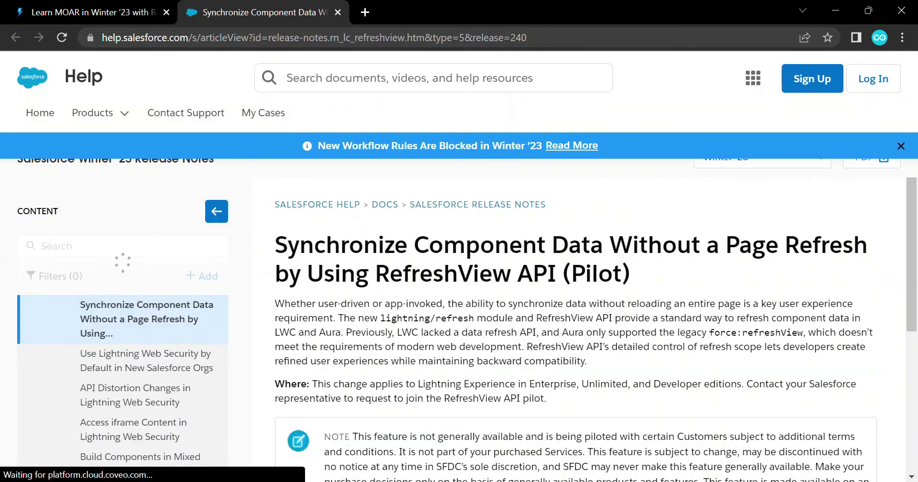
drag(381, 339, 474, 340)
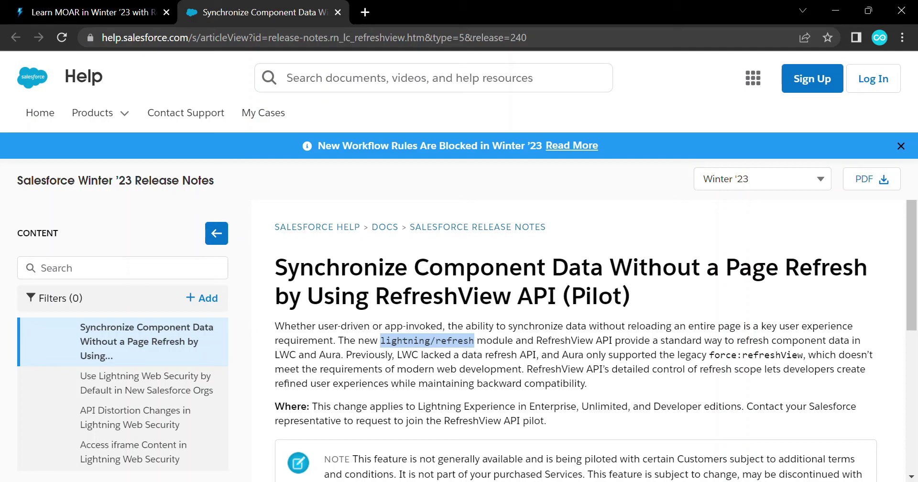
Step: Open the Mixed Shadow Mode release note from the blog and examine the code that sets shadowSupportMode on a component
key(ctrl+shift+Tab)
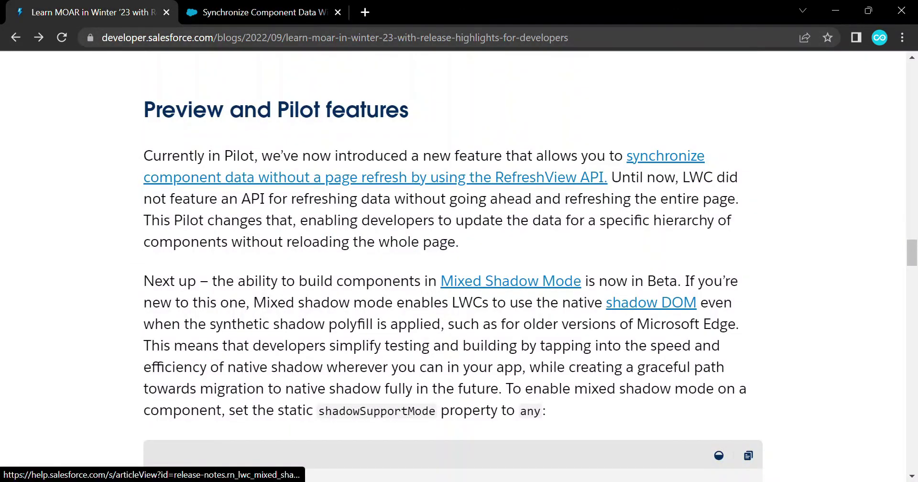
click(511, 281)
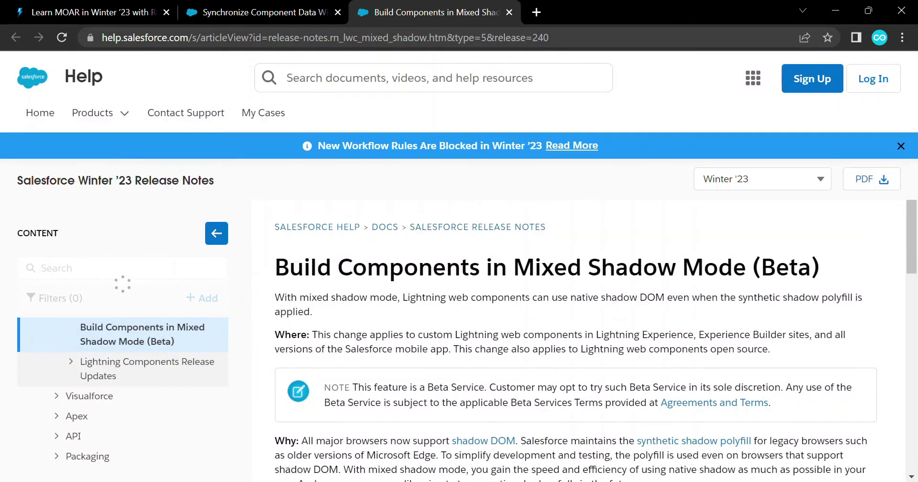
scroll(574, 334, down, 6)
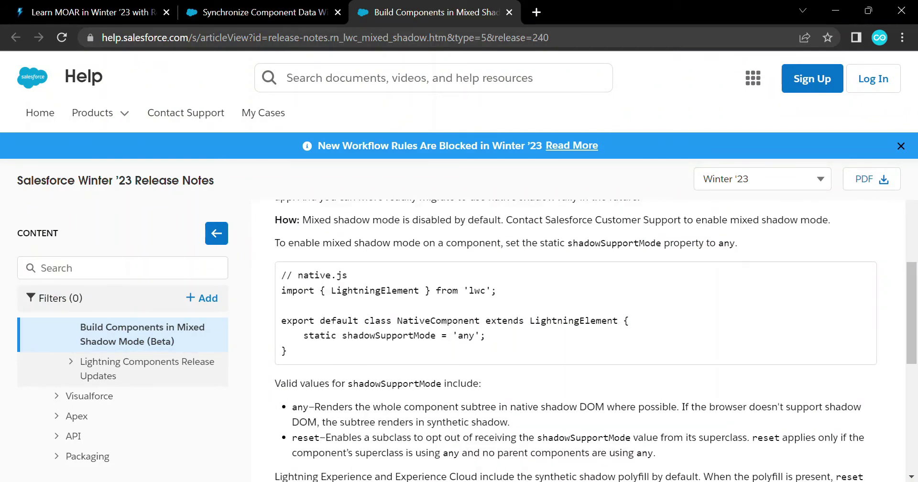
double_click(388, 335)
scroll(574, 334, down, 3)
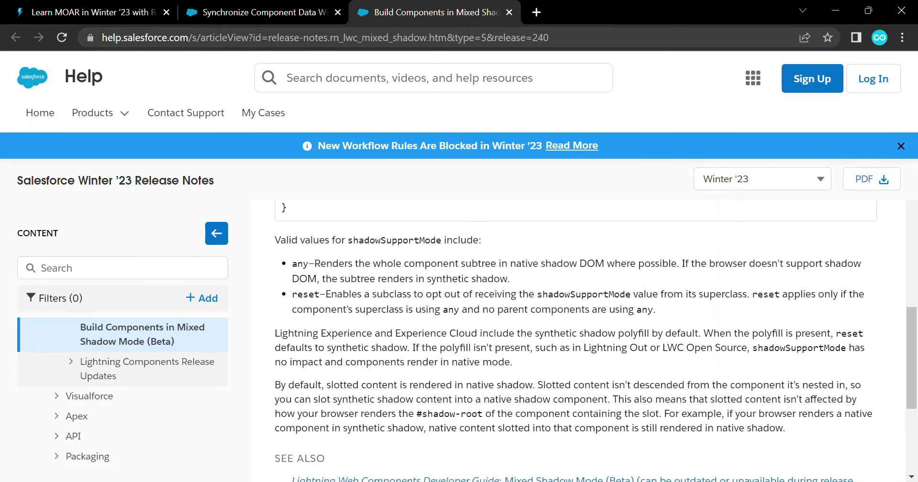
Step: Examine the valid shadowSupportMode values, any and reset, and review the explanation of why and how to enable mixed shadow mode
double_click(394, 240)
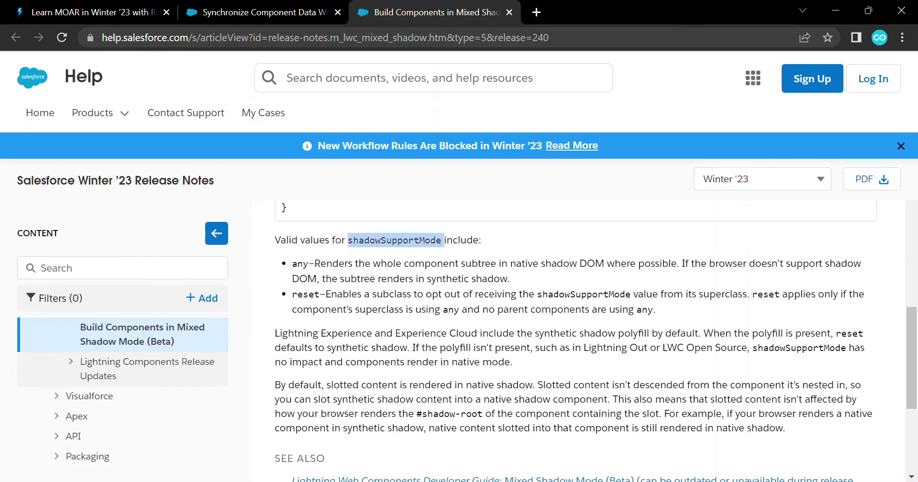
double_click(300, 264)
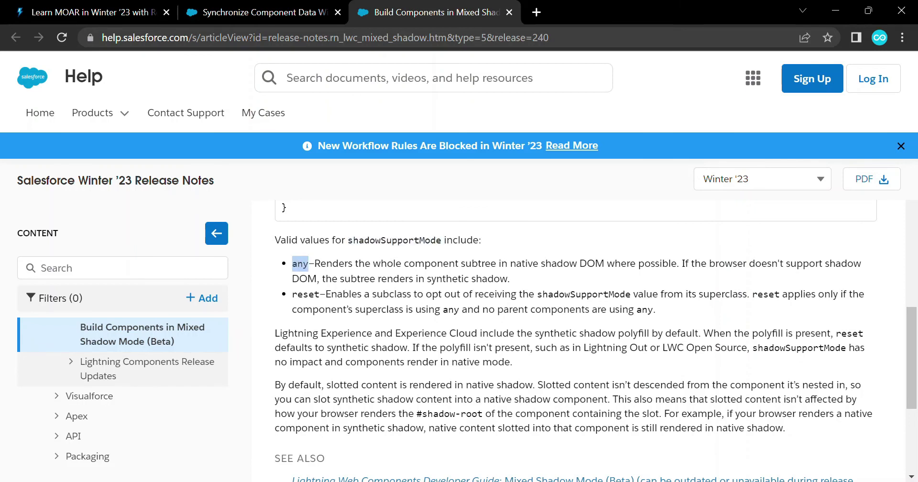
double_click(305, 294)
click(305, 294)
drag(314, 264, 408, 263)
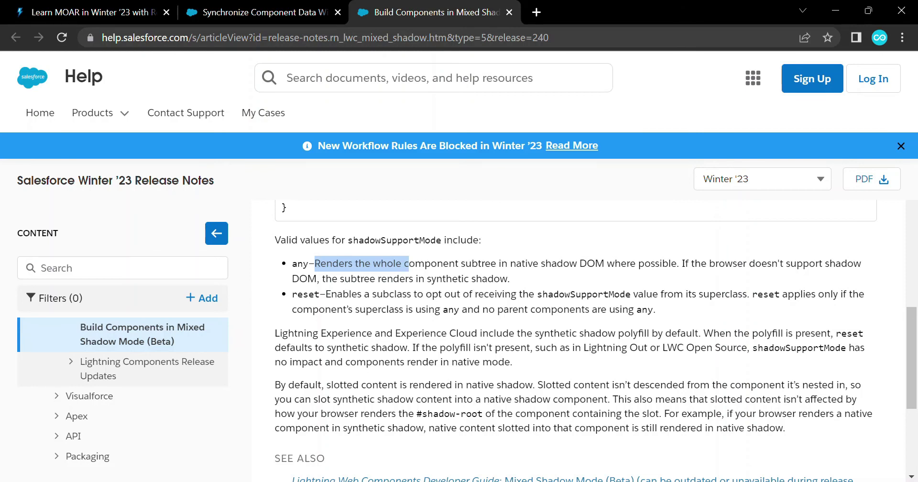
scroll(574, 334, down, 1)
scroll(573, 335, up, 7)
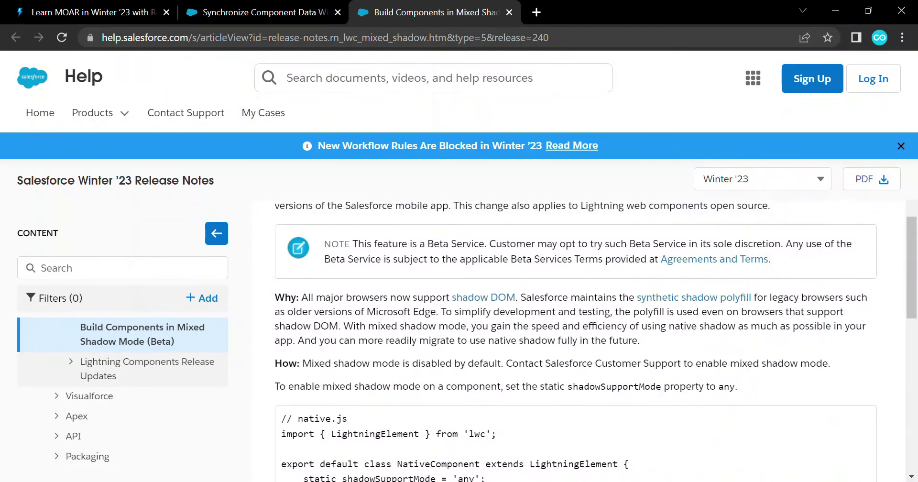
Step: Return to the developer blog and read the Experience Cloud site deployment section with its DigitalExperienceBundle folder image
key(ctrl+1)
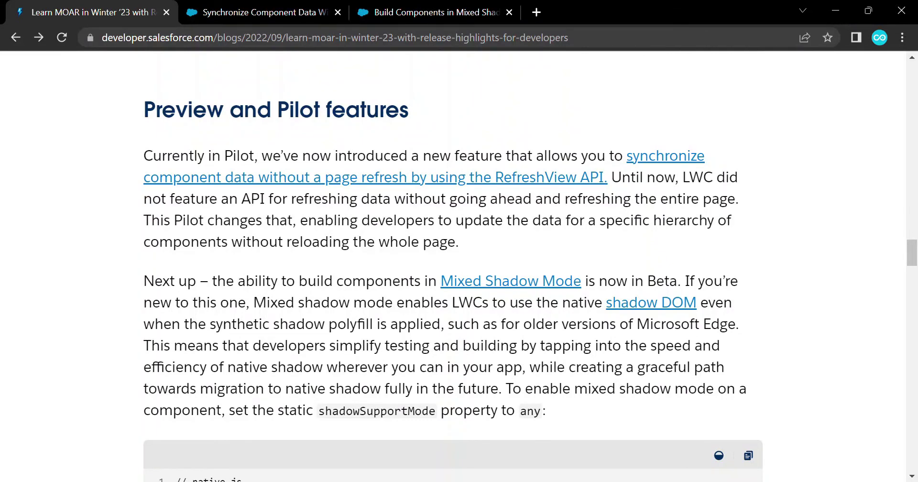
scroll(453, 280, down, 5)
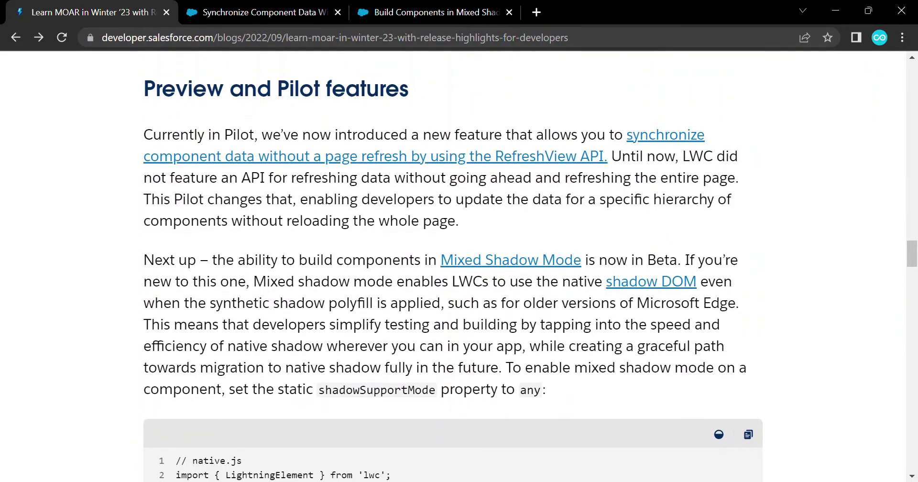
scroll(453, 280, down, 3)
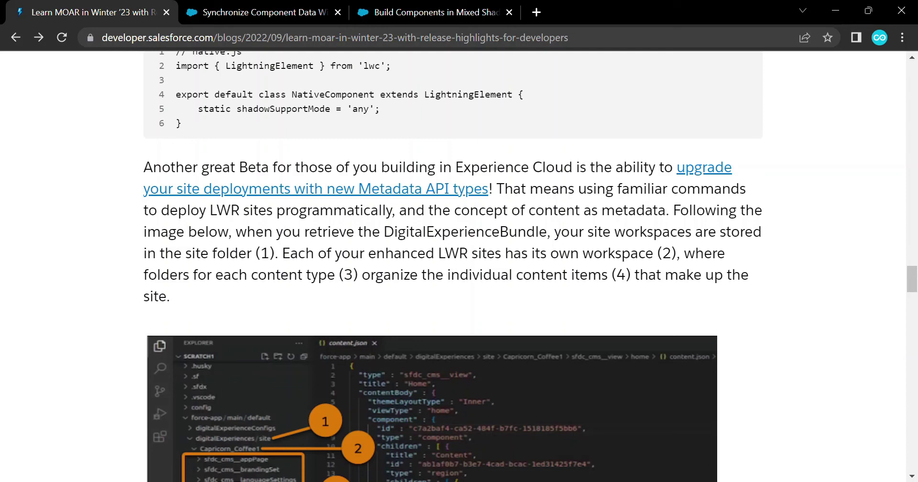
scroll(458, 267, down, 5)
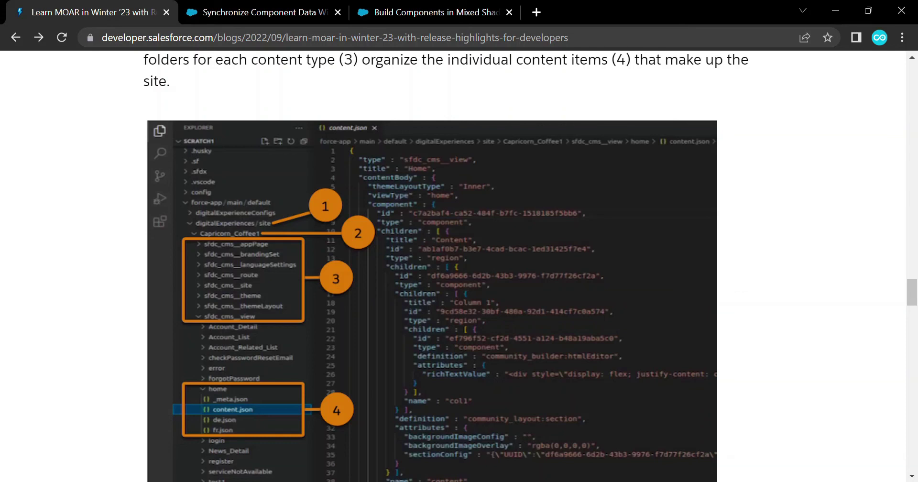
scroll(454, 265, up, 4)
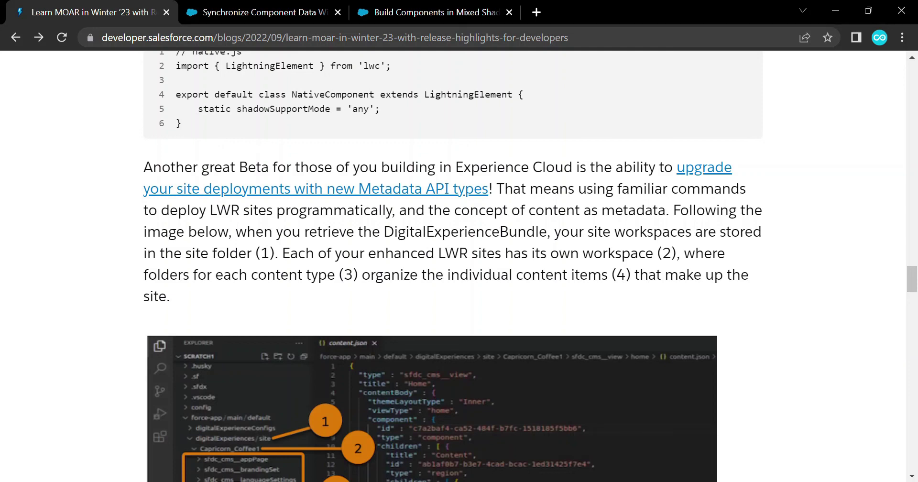
scroll(452, 266, down, 2)
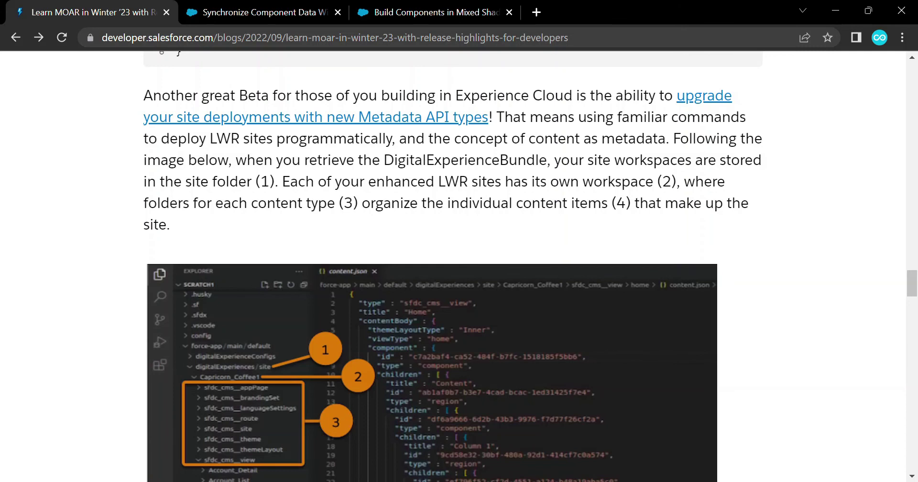
Step: Open the Apex SDK for Slack beta link in the blog and read the Slack Connect and Default Users items
scroll(452, 266, down, 9)
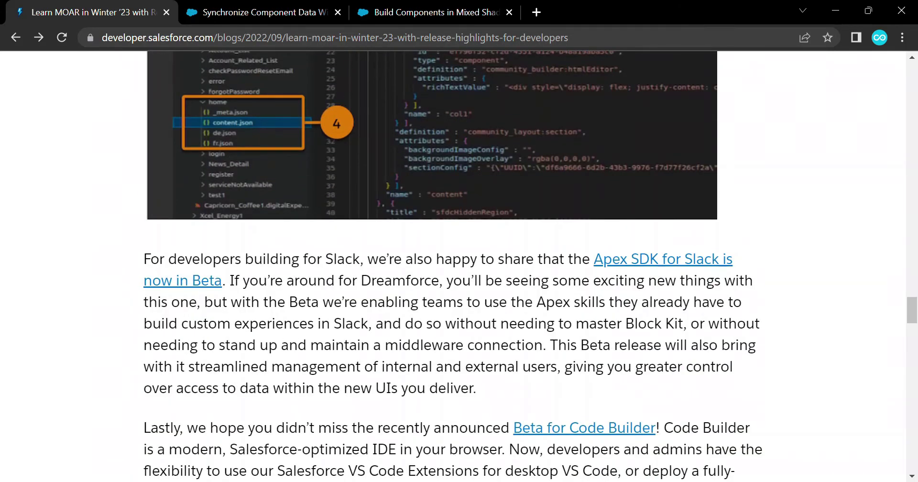
scroll(453, 262, down, 1)
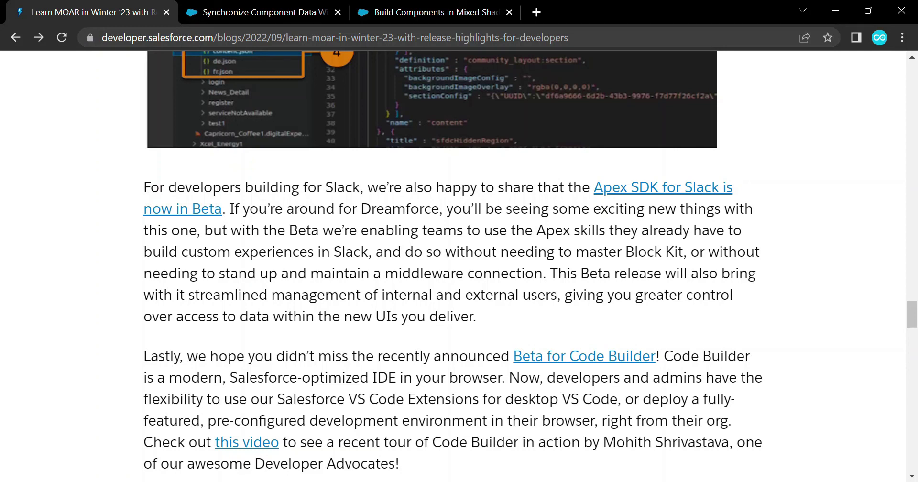
click(663, 188)
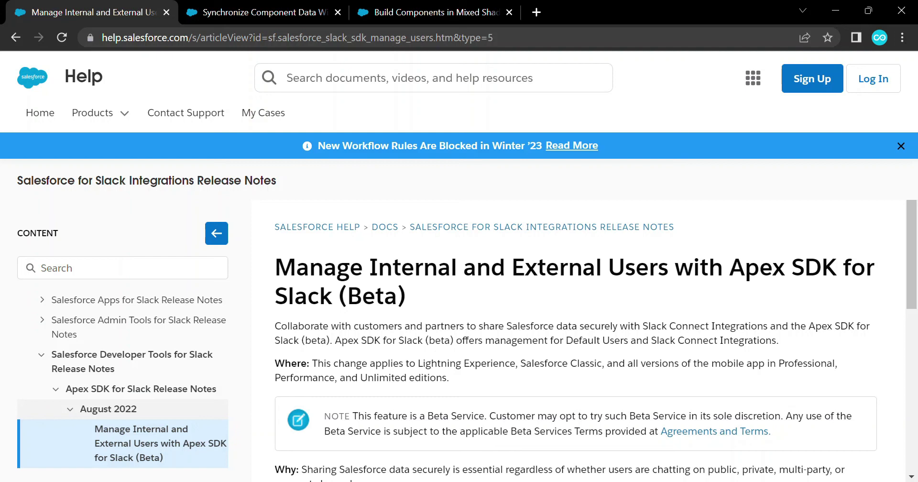
scroll(574, 335, down, 3)
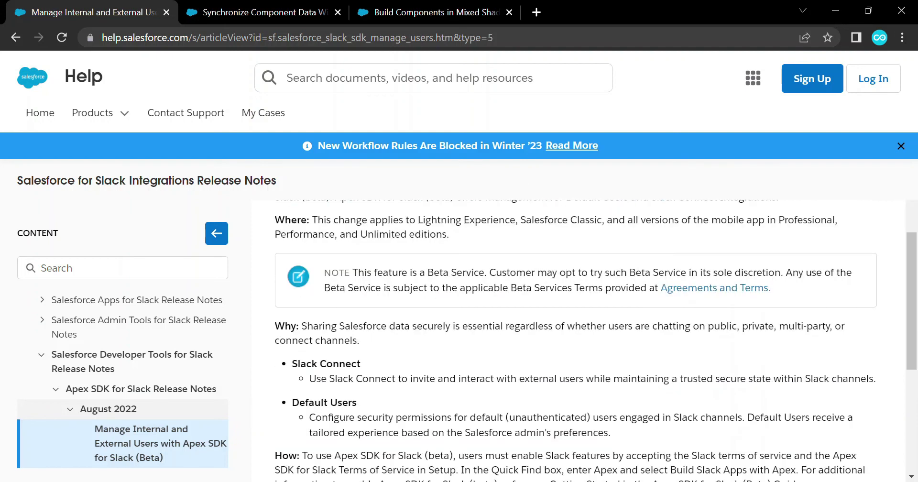
drag(292, 363, 360, 363)
drag(292, 402, 314, 402)
scroll(595, 340, up, 3)
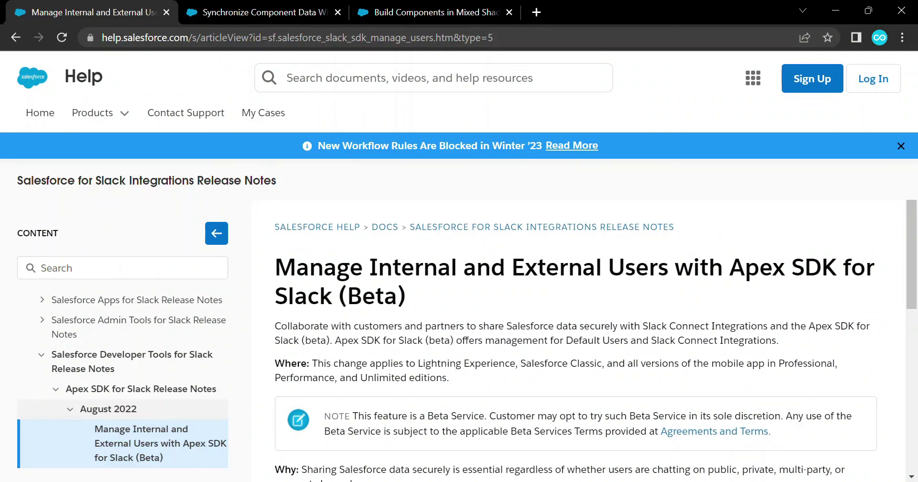
Step: Close the RefreshView API and Mixed Shadow Mode release notes and go back from the Slack article to the developer blog
click(337, 12)
click(337, 12)
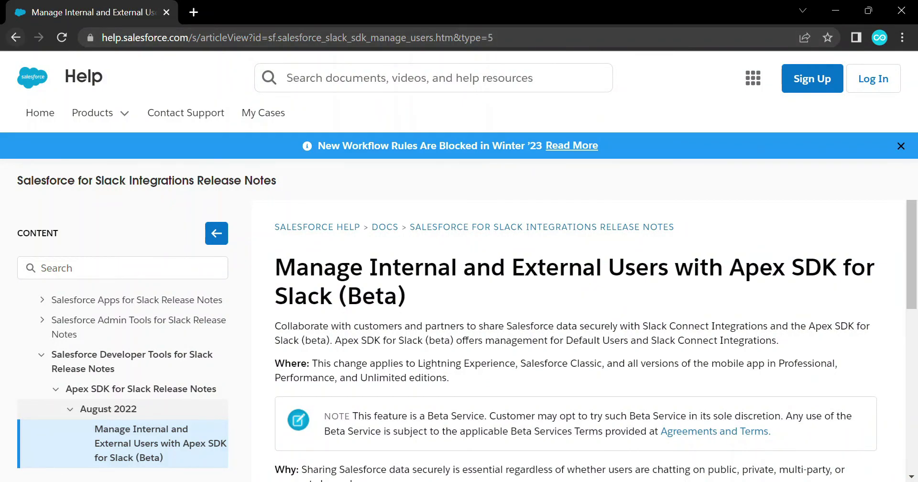
click(15, 38)
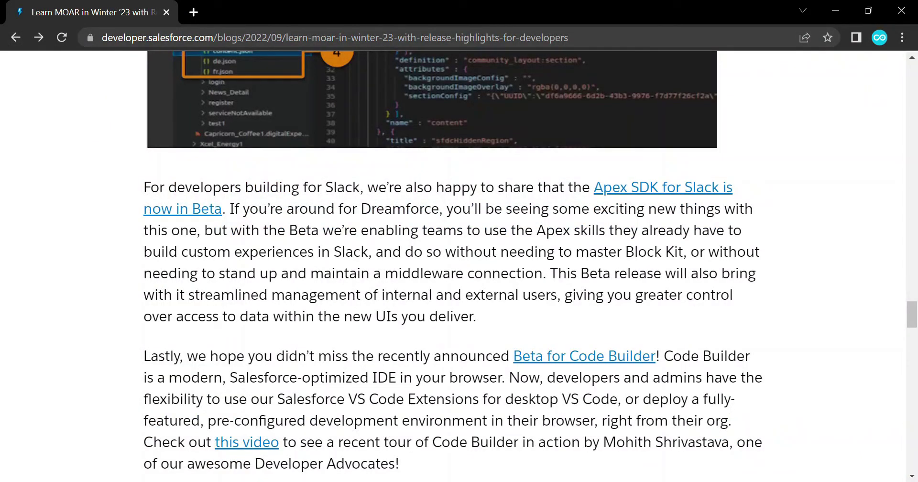
Step: Read the Code Builder beta section with its screenshot and the closing section about seeing the new features in action
scroll(453, 261, down, 1)
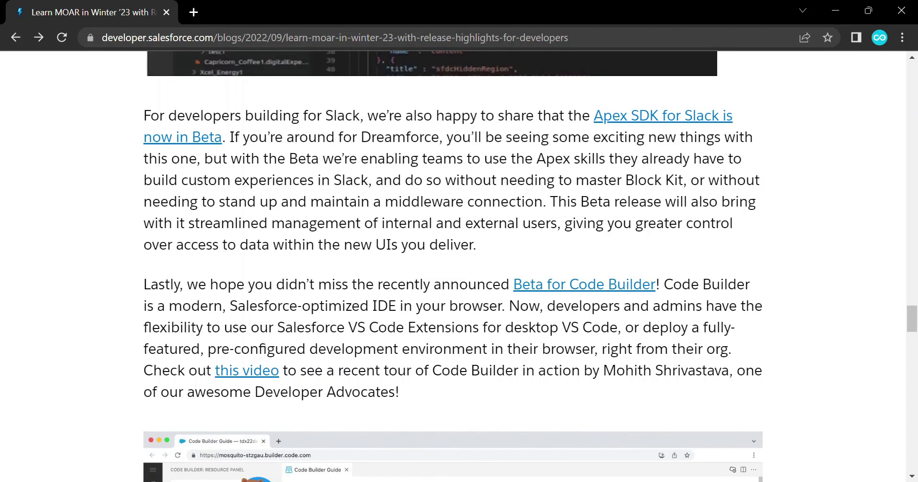
scroll(453, 266, down, 1)
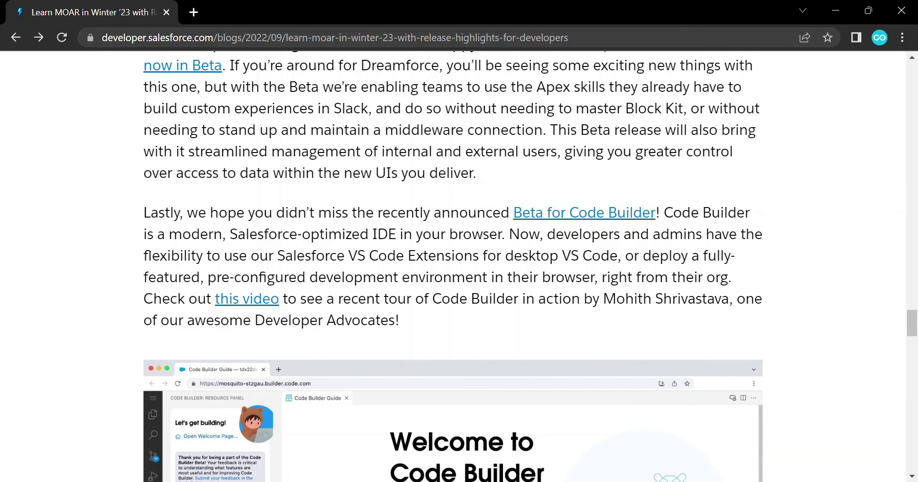
scroll(453, 267, down, 6)
scroll(453, 267, up, 4)
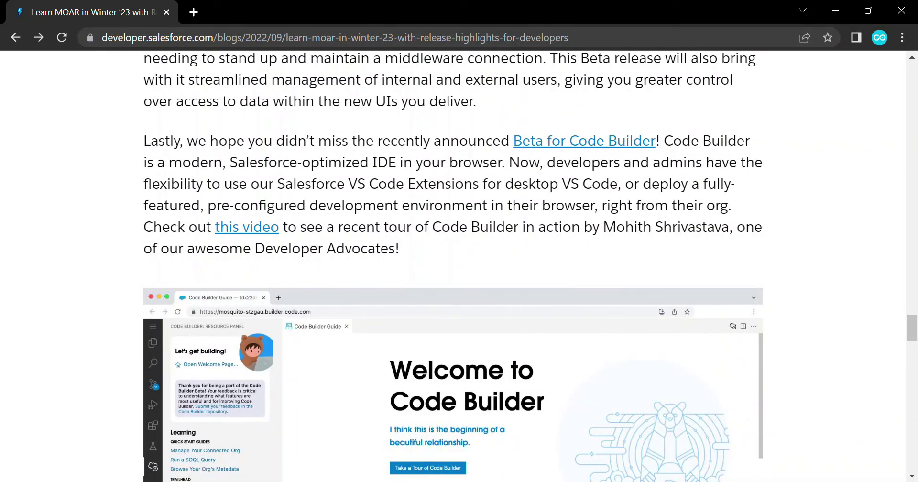
scroll(669, 413, down, 4)
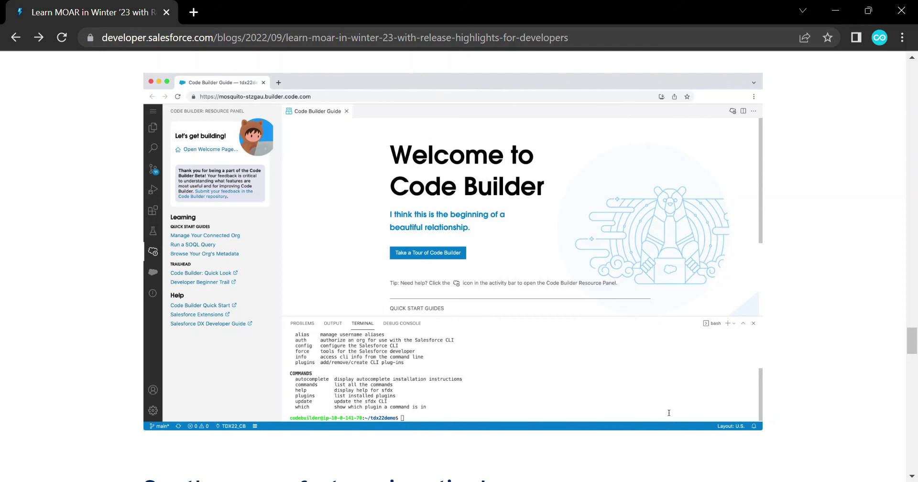
scroll(459, 263, down, 5)
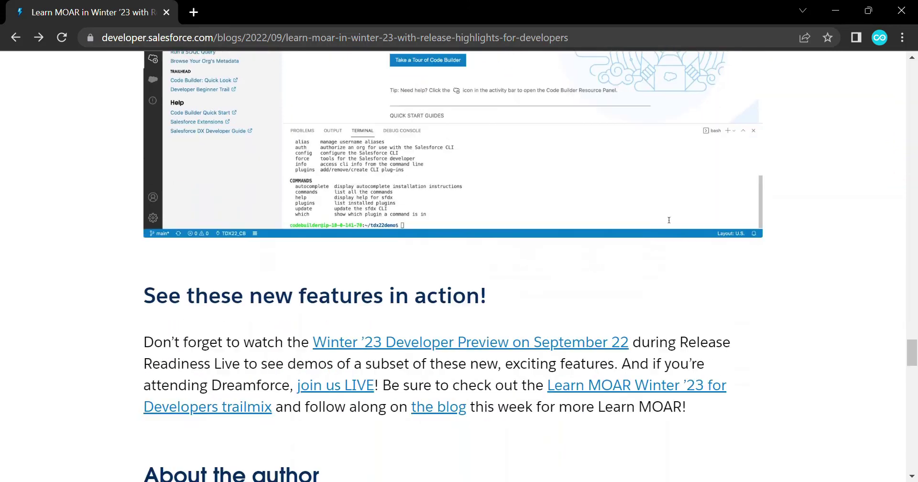
scroll(669, 197, up, 10)
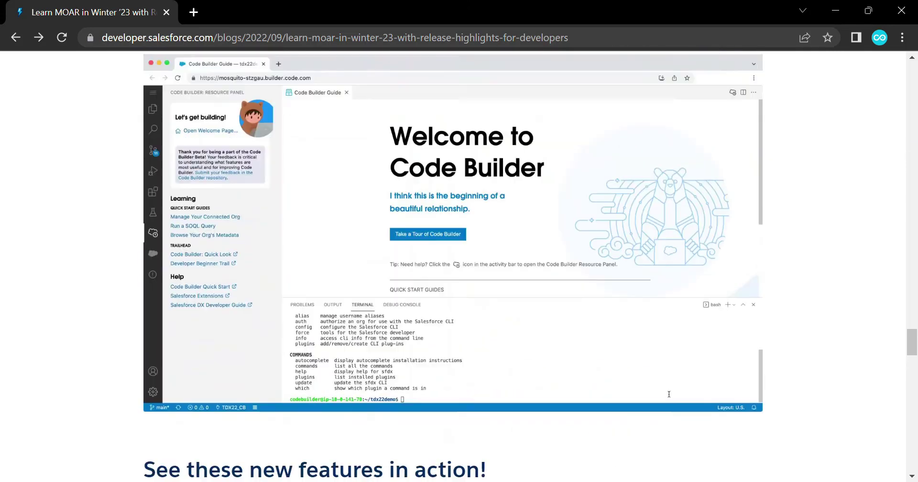